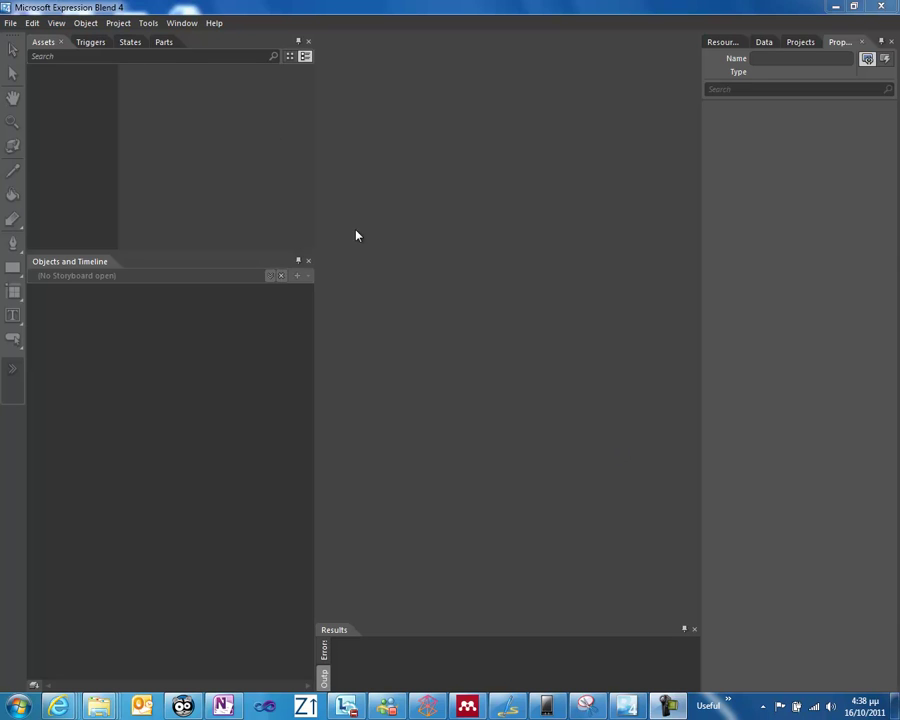
Create a Windows Phone Application project named AngryBirdsClone2 for Windows Phone 7.0
{"action": "left_click", "coordinate": [10, 28]}
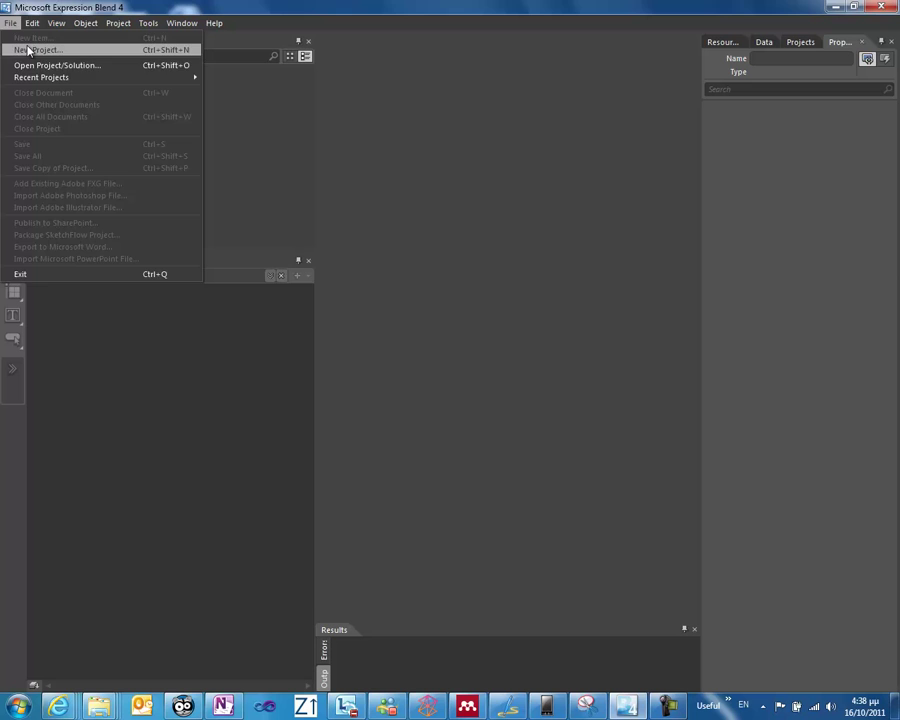
{"action": "left_click", "coordinate": [30, 50]}
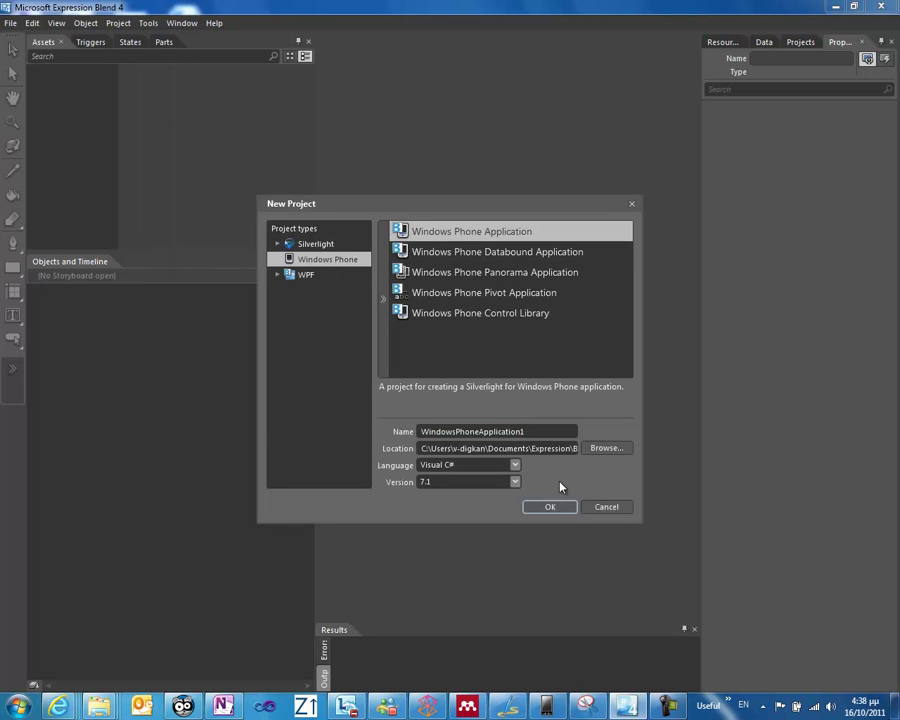
{"action": "double_click", "coordinate": [530, 435]}
{"action": "type", "text": "AngryBirdsClone"}
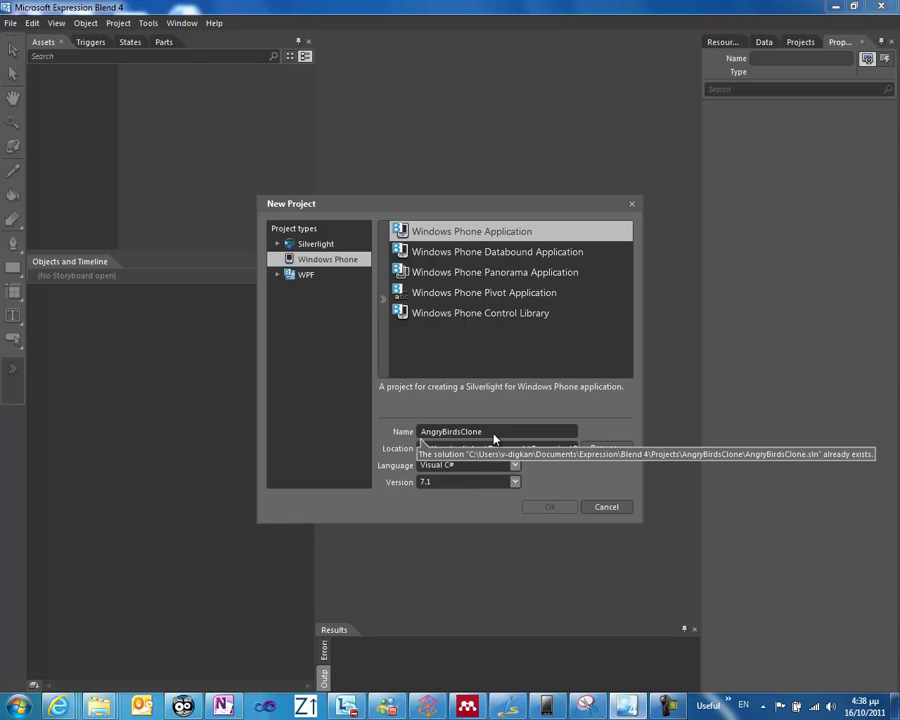
{"action": "type", "text": "2"}
{"action": "left_click", "coordinate": [466, 482]}
{"action": "left_click", "coordinate": [450, 497]}
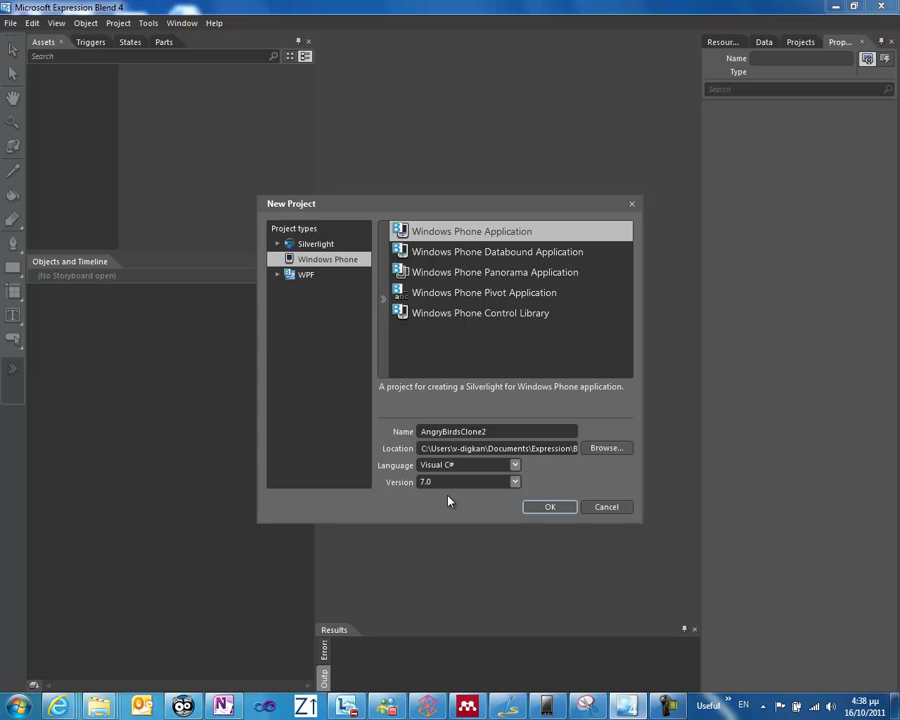
{"action": "left_click", "coordinate": [550, 506]}
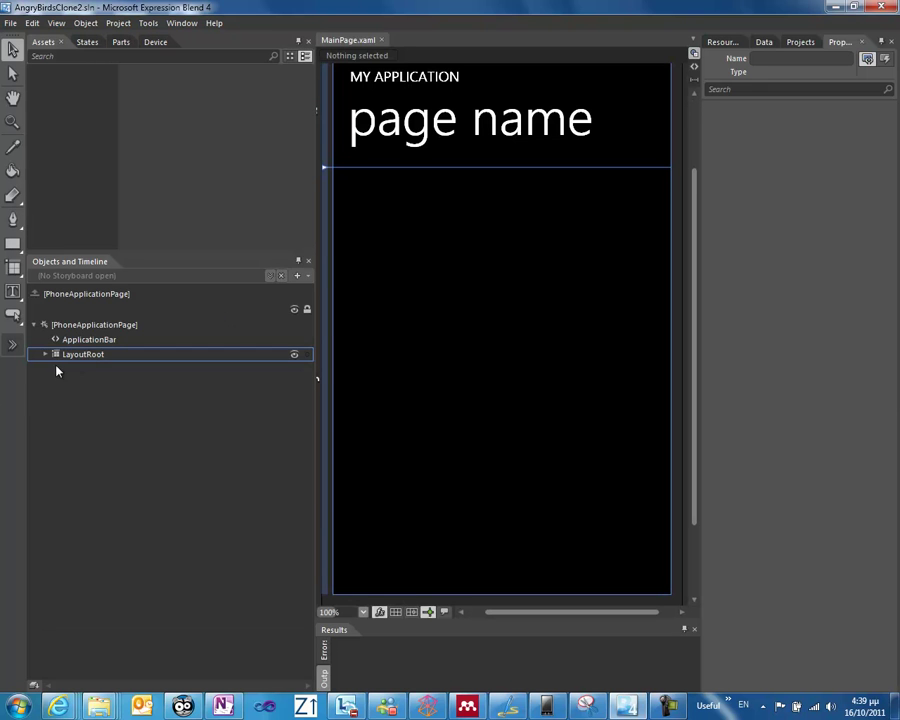
Delete TitlePanel and ContentPanel from LayoutRoot
{"action": "left_click", "coordinate": [45, 355]}
{"action": "left_click", "coordinate": [103, 370]}
{"action": "key", "text": "Delete"}
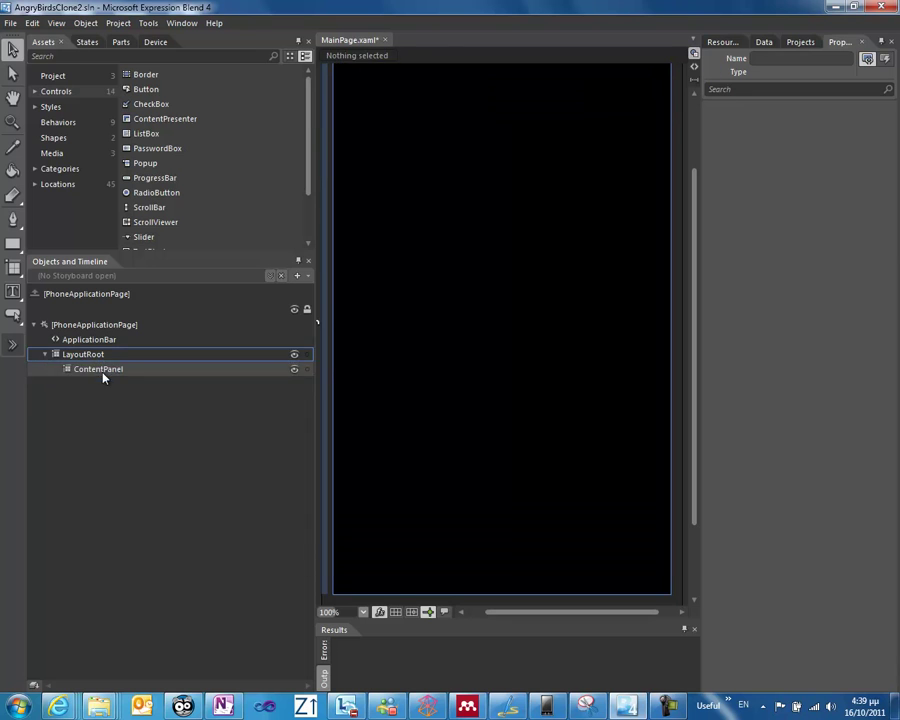
{"action": "left_click", "coordinate": [102, 370]}
{"action": "key", "text": "Delete"}
Change LayoutRoot's layout type from Grid to Canvas
{"action": "right_click", "coordinate": [92, 357]}
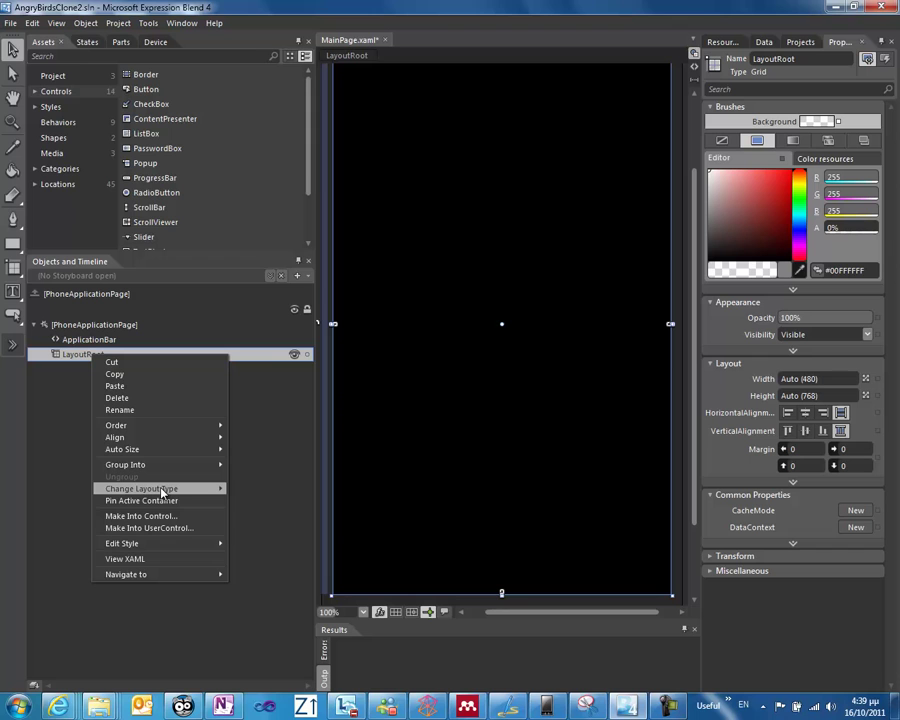
{"action": "mouse_move", "coordinate": [161, 487]}
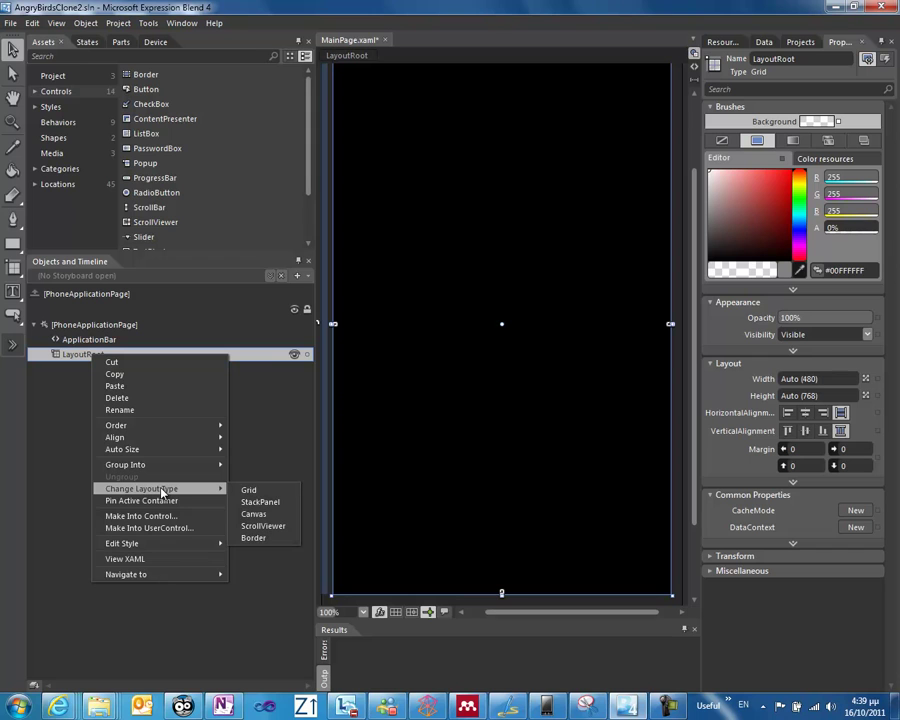
{"action": "left_click", "coordinate": [253, 513]}
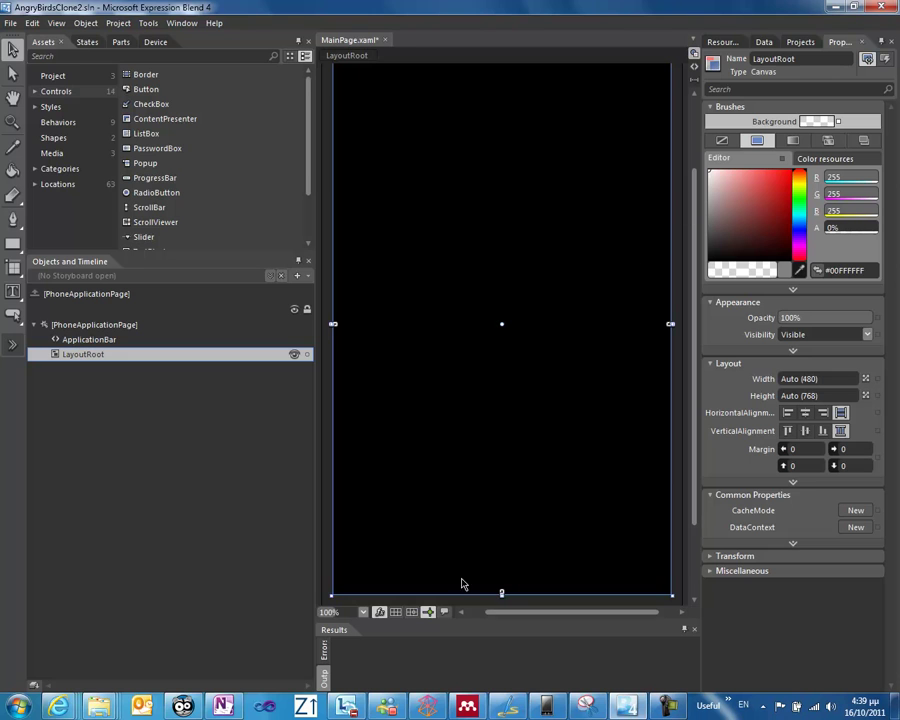
Set the phone page's SupportedOrientations property to Landscape
{"action": "scroll", "coordinate": [340, 604], "scroll_direction": "down", "scroll_amount": 3}
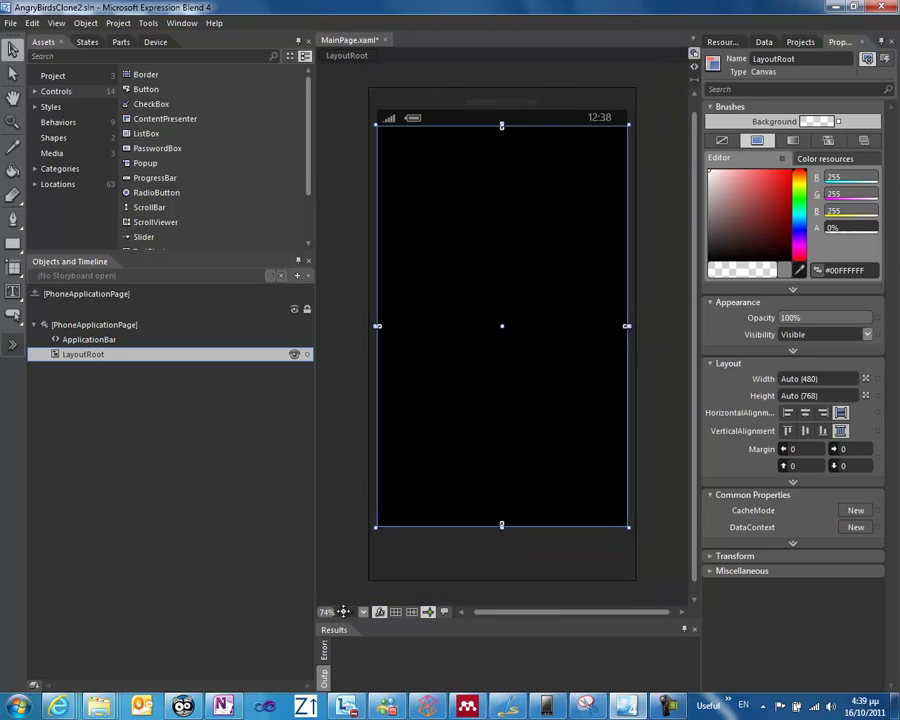
{"action": "scroll", "coordinate": [343, 611], "scroll_direction": "up", "scroll_amount": 1}
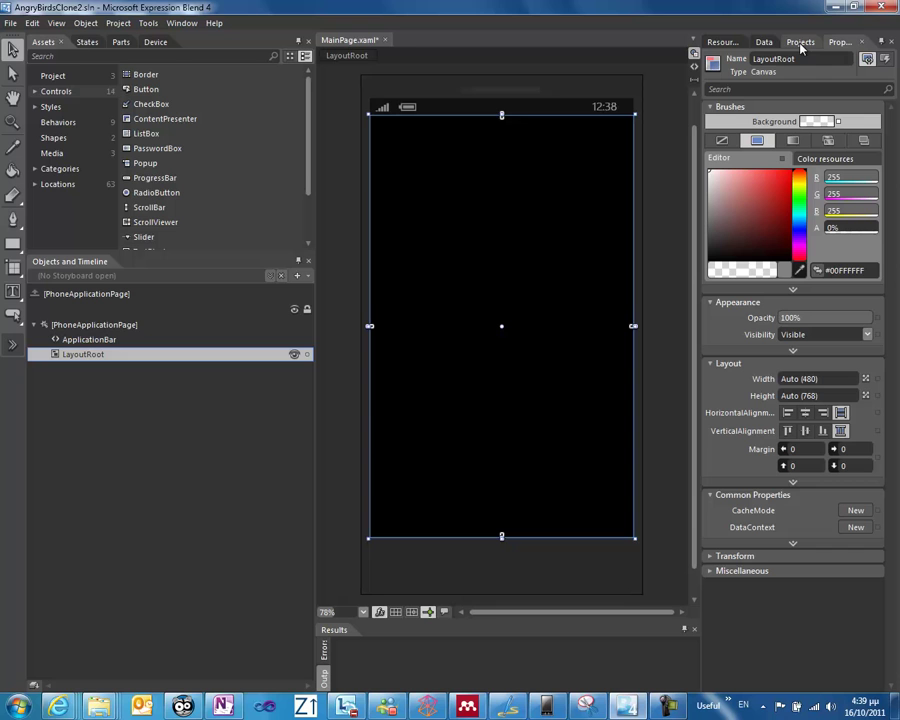
{"action": "left_click", "coordinate": [193, 324]}
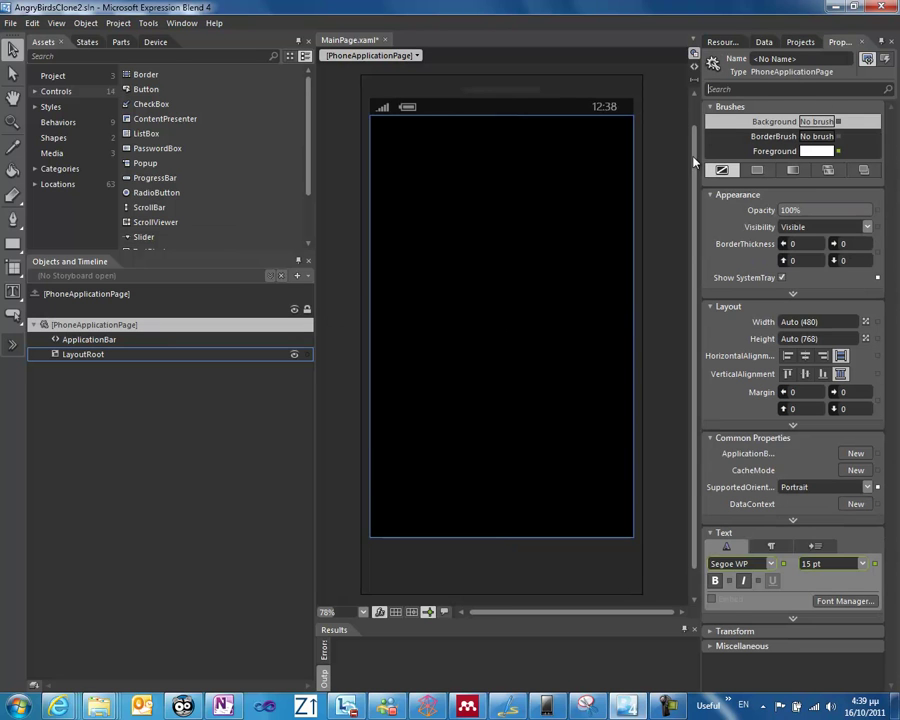
{"action": "type", "text": "ori"}
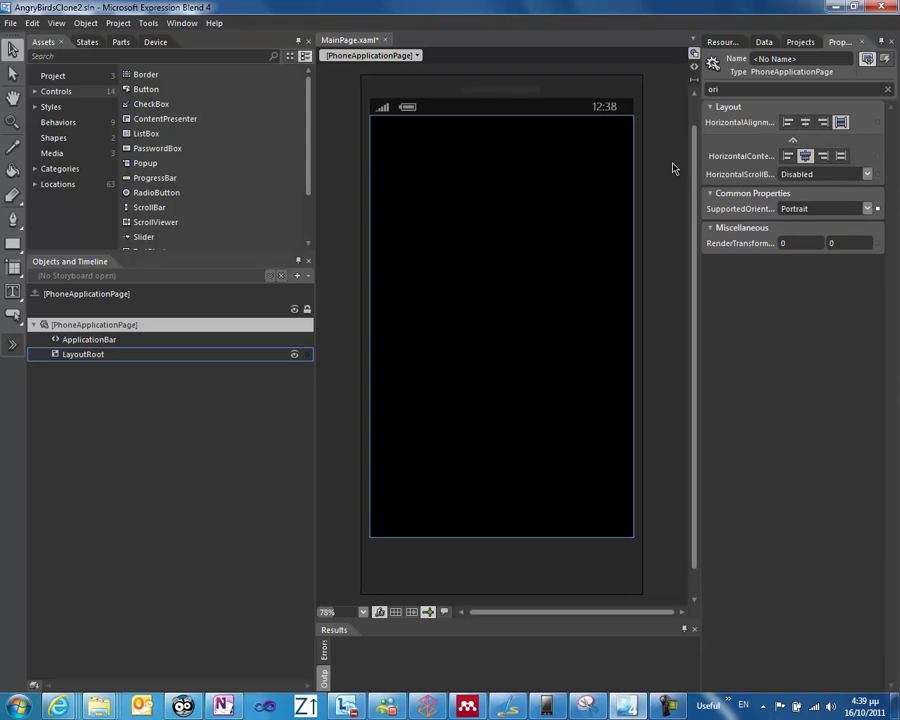
{"action": "left_click", "coordinate": [807, 212]}
{"action": "left_click", "coordinate": [828, 237]}
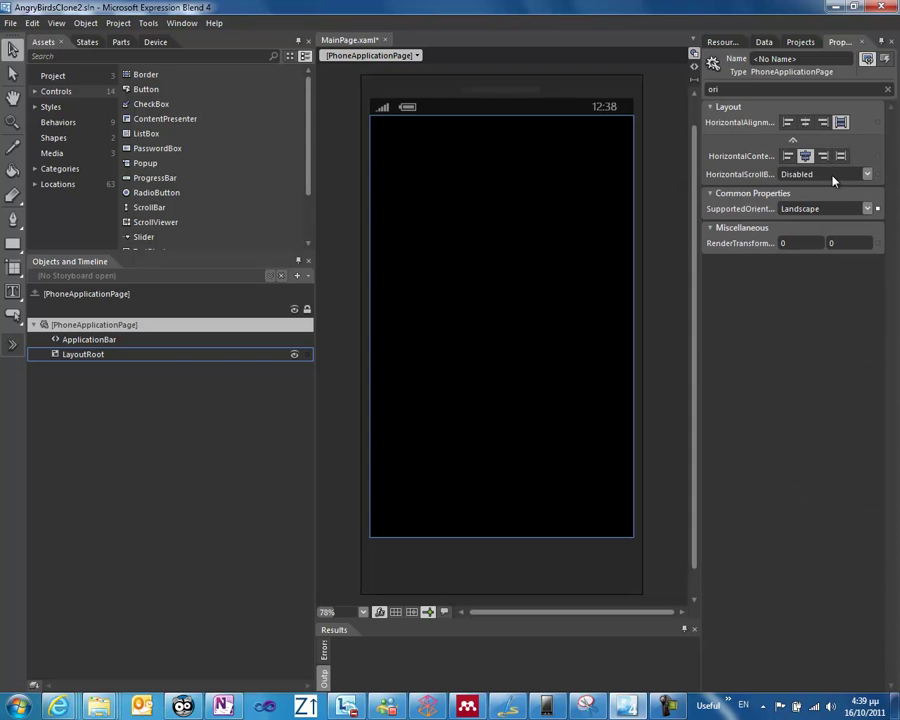
{"action": "left_click", "coordinate": [887, 88]}
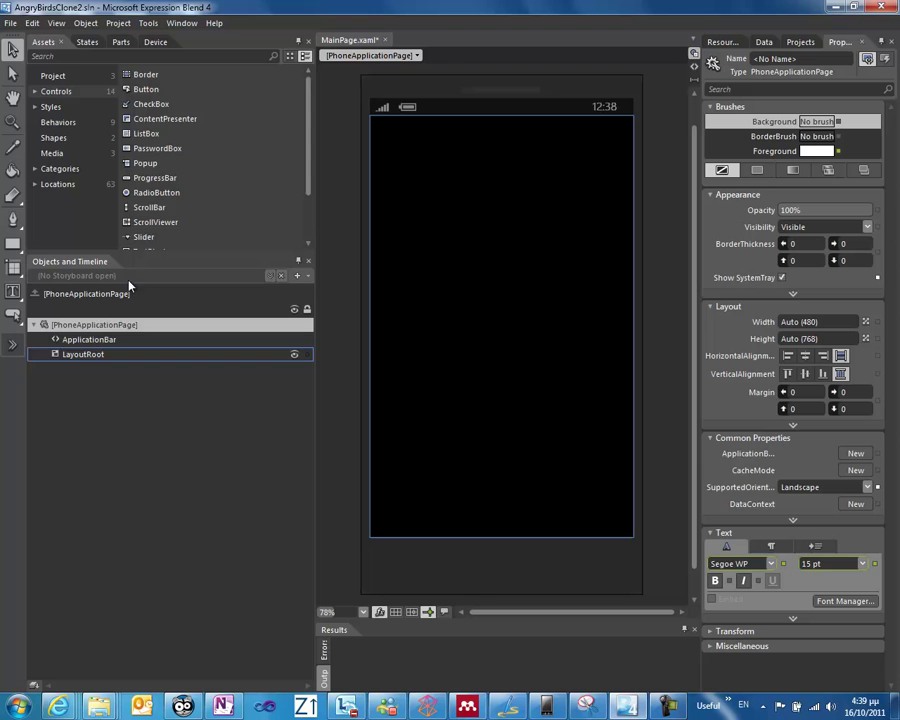
Preview the page in landscape and narrow the side panels to enlarge the artboard
{"action": "left_click", "coordinate": [150, 43]}
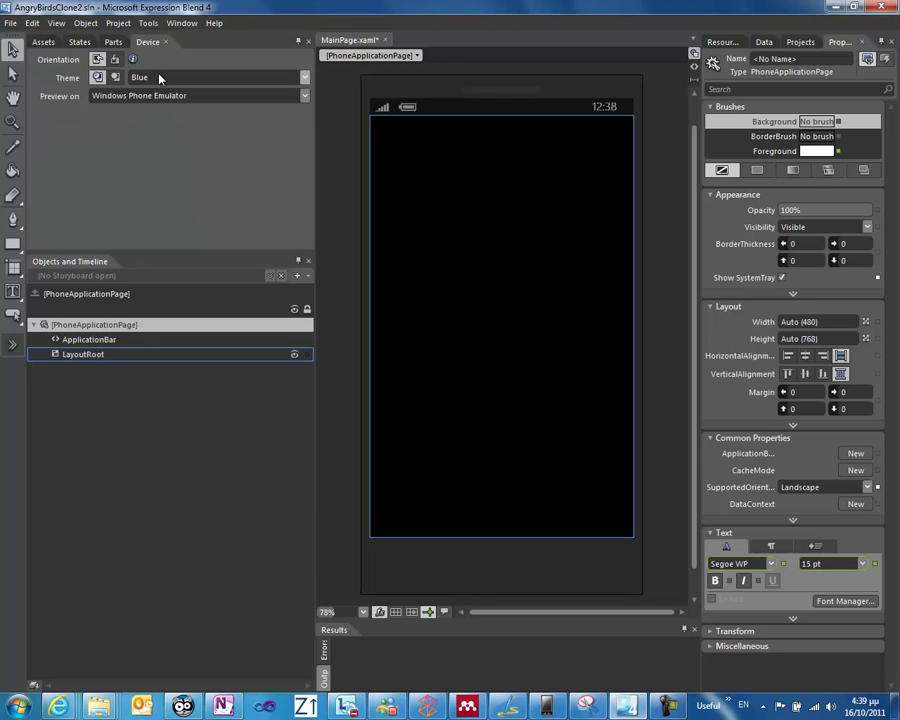
{"action": "left_click", "coordinate": [115, 60]}
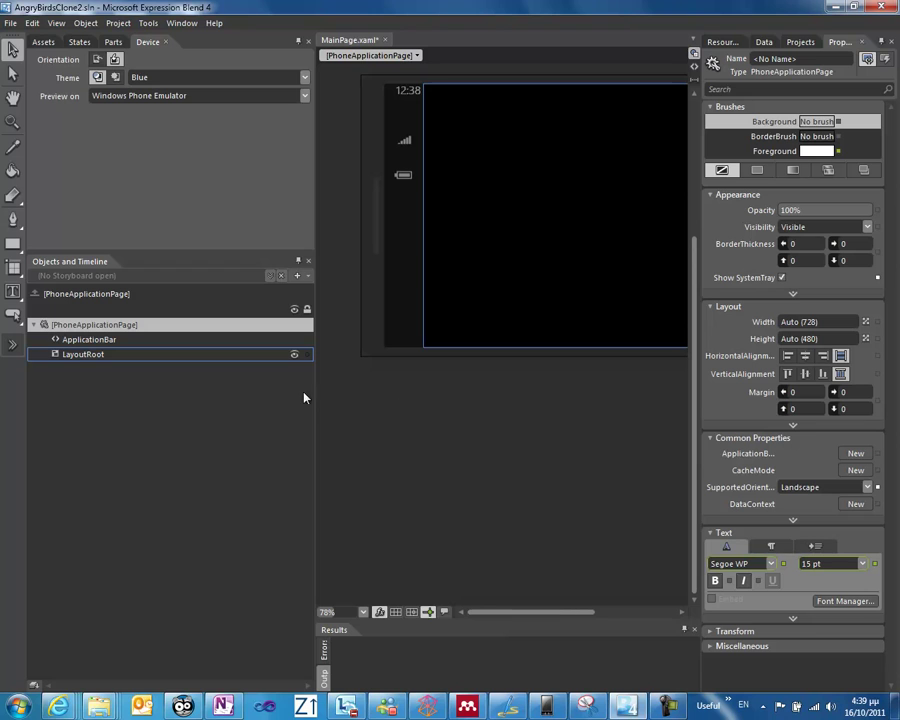
{"action": "left_click_drag", "start_coordinate": [266, 394], "coordinate": [265, 394]}
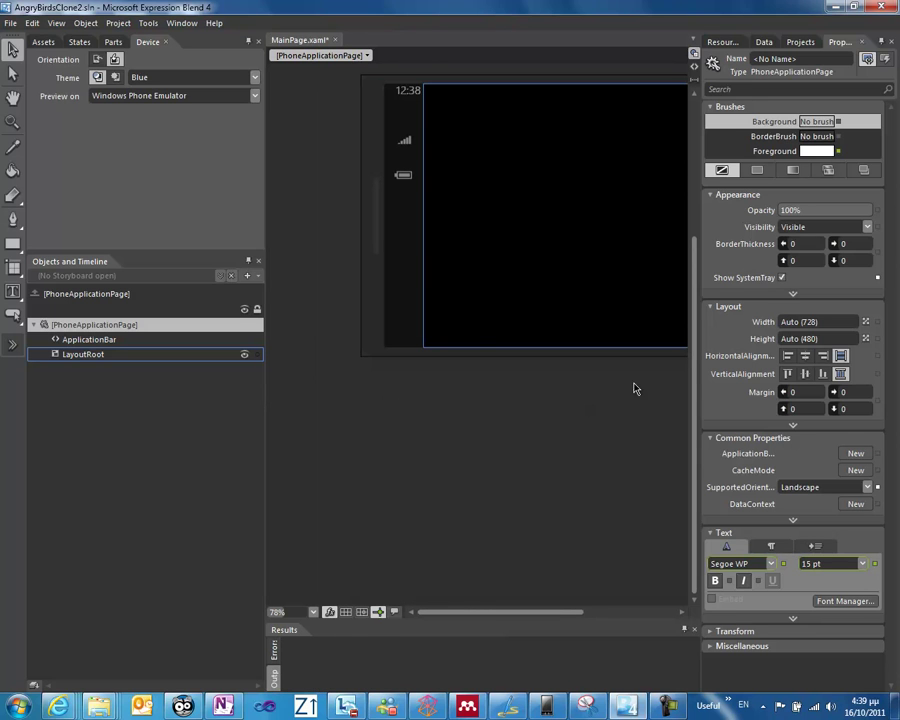
{"action": "left_click_drag", "start_coordinate": [695, 385], "coordinate": [756, 400]}
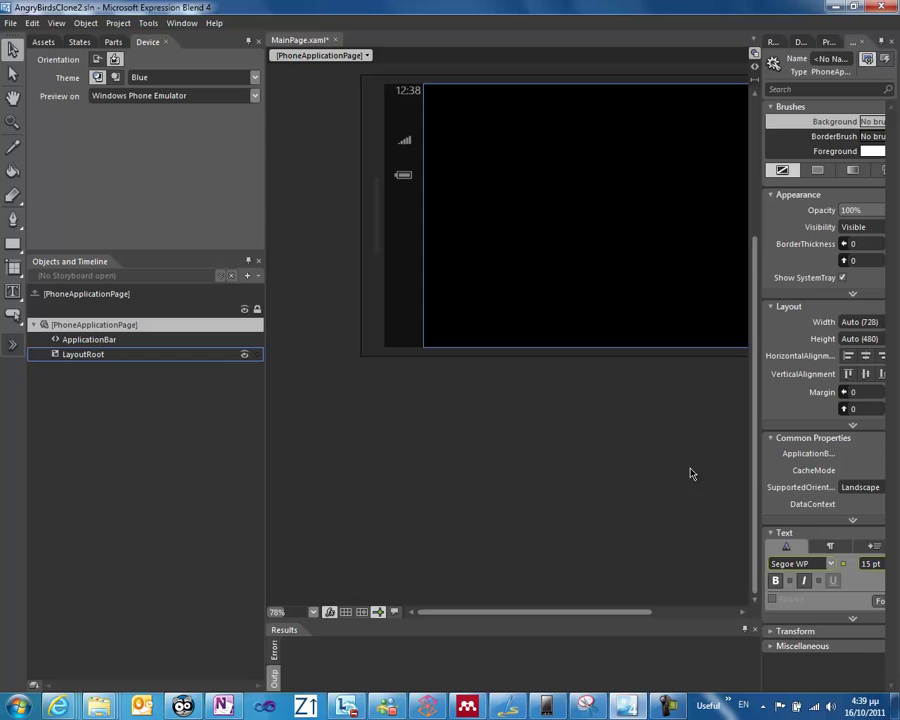
{"action": "left_click_drag", "start_coordinate": [566, 614], "coordinate": [600, 612]}
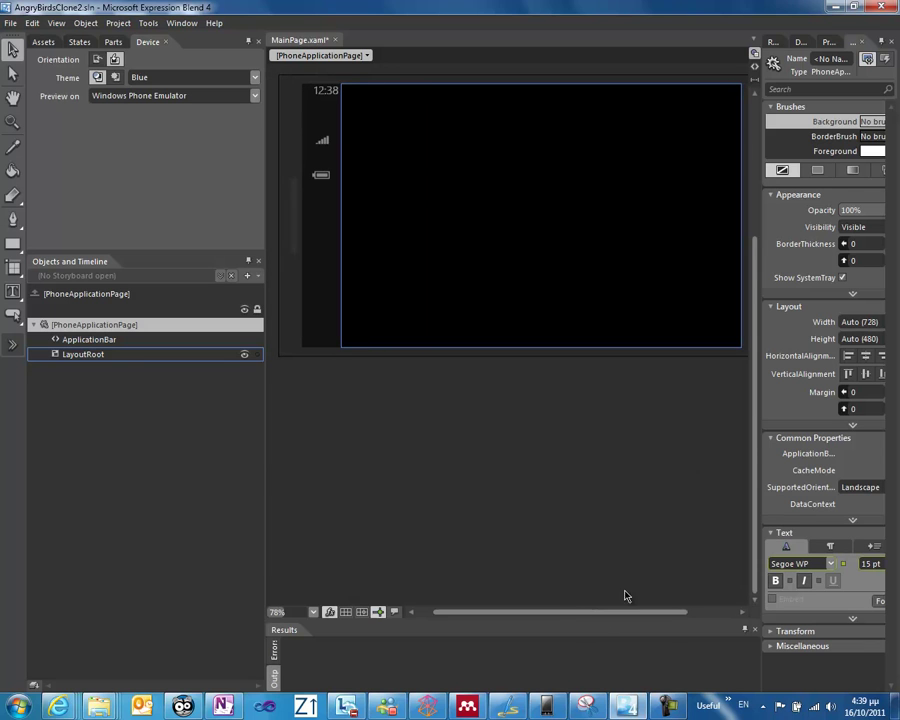
{"action": "left_click_drag", "start_coordinate": [758, 447], "coordinate": [748, 405]}
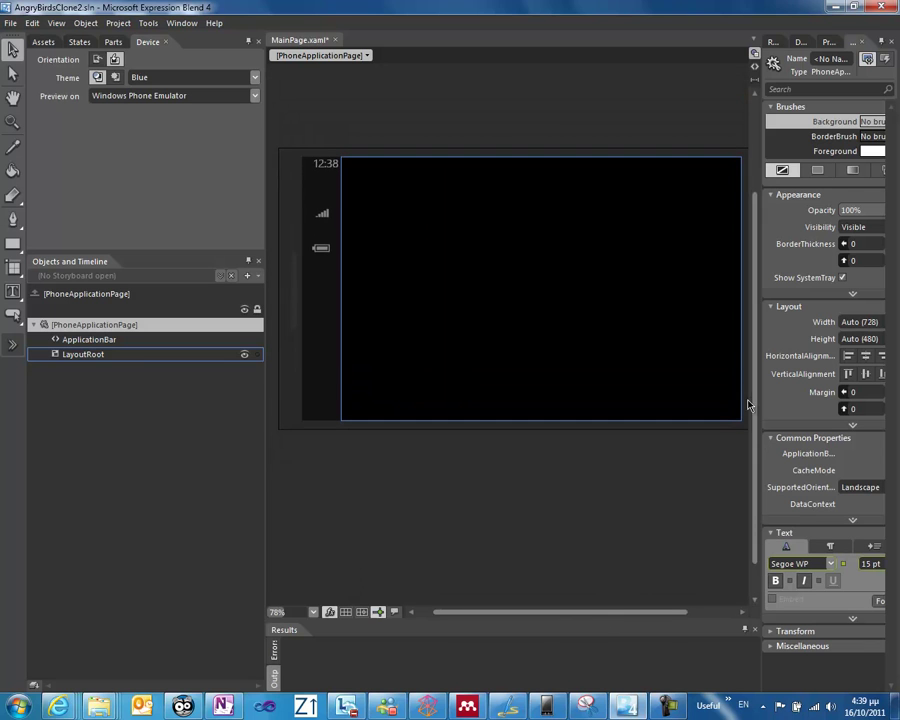
Reference the four Farseer Physics and Spritehand DLLs, then rebuild the project
{"action": "left_click", "coordinate": [828, 42]}
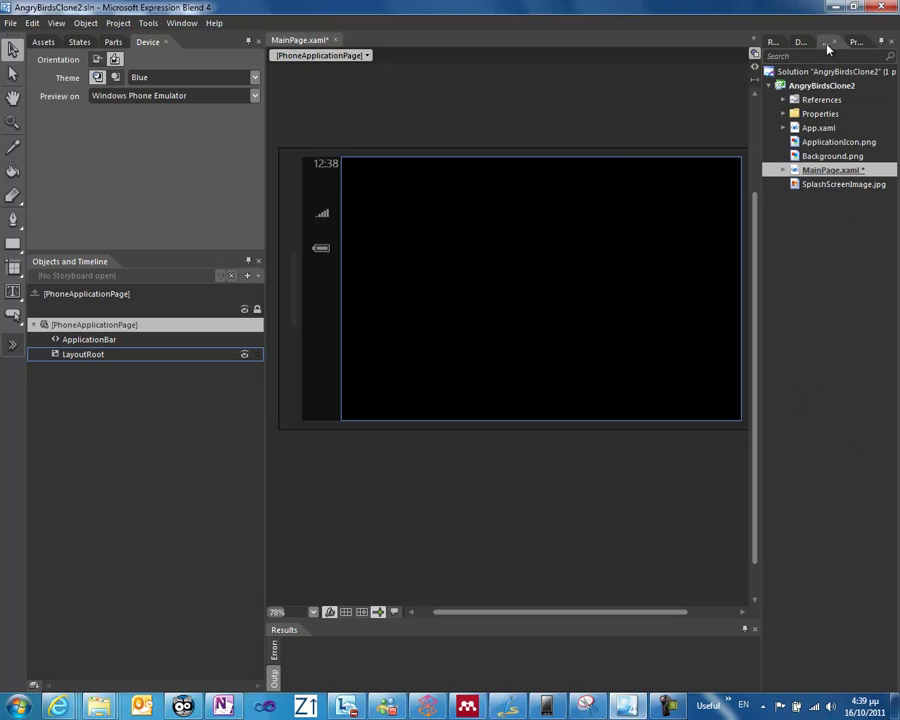
{"action": "right_click", "coordinate": [800, 102]}
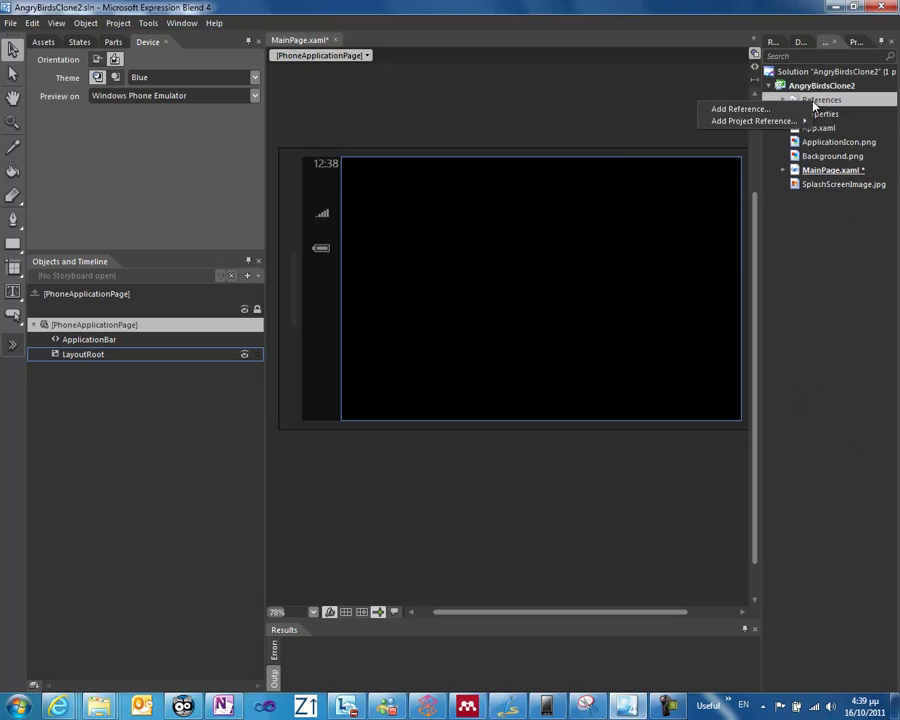
{"action": "left_click", "coordinate": [742, 108]}
{"action": "left_click_drag", "start_coordinate": [689, 255], "coordinate": [592, 86]}
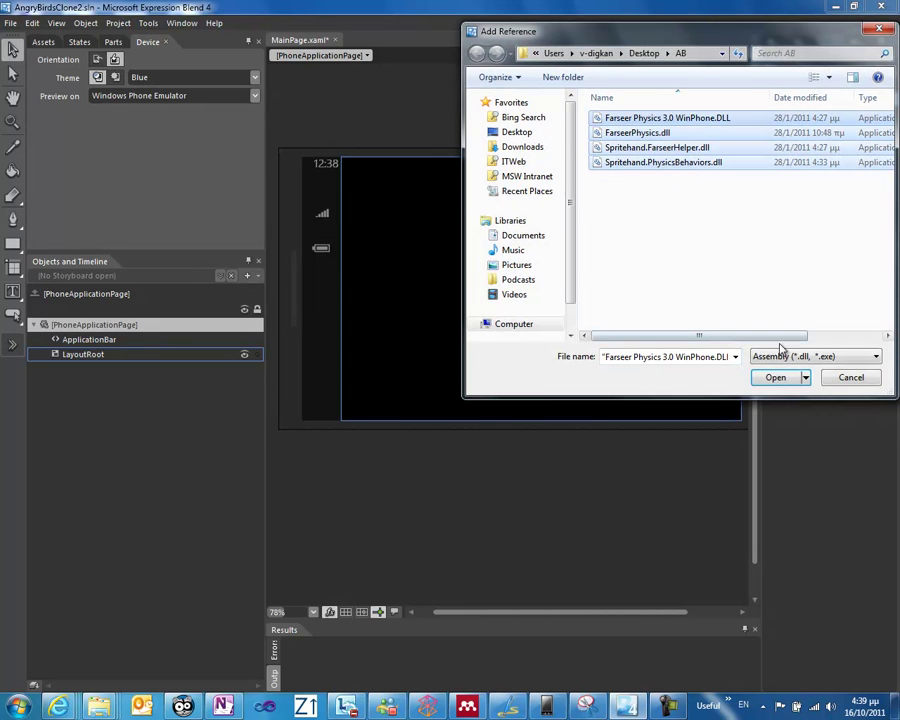
{"action": "left_click", "coordinate": [777, 378]}
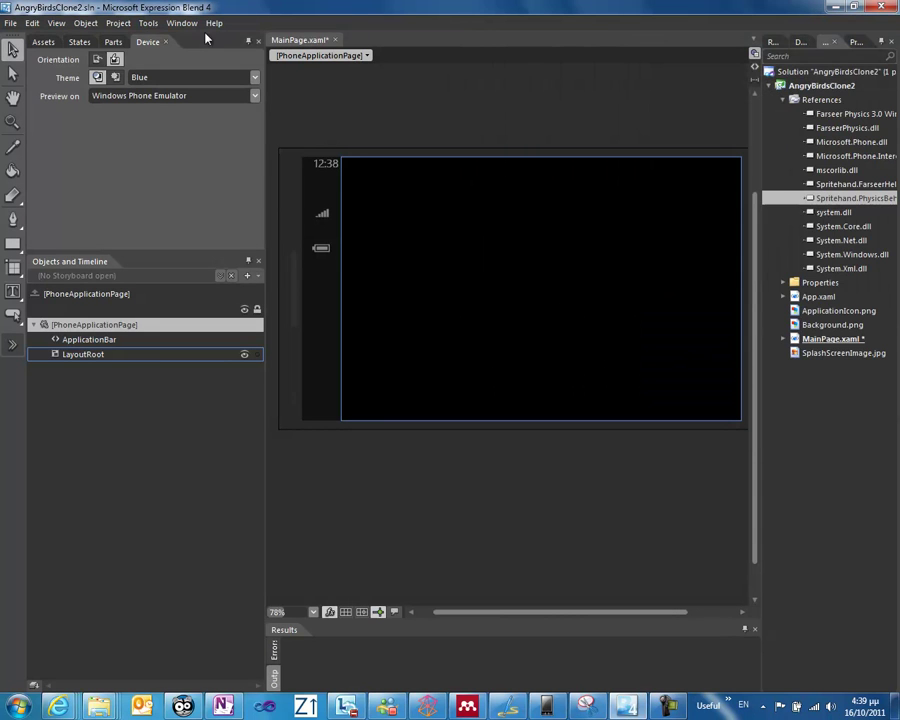
{"action": "left_click", "coordinate": [117, 23]}
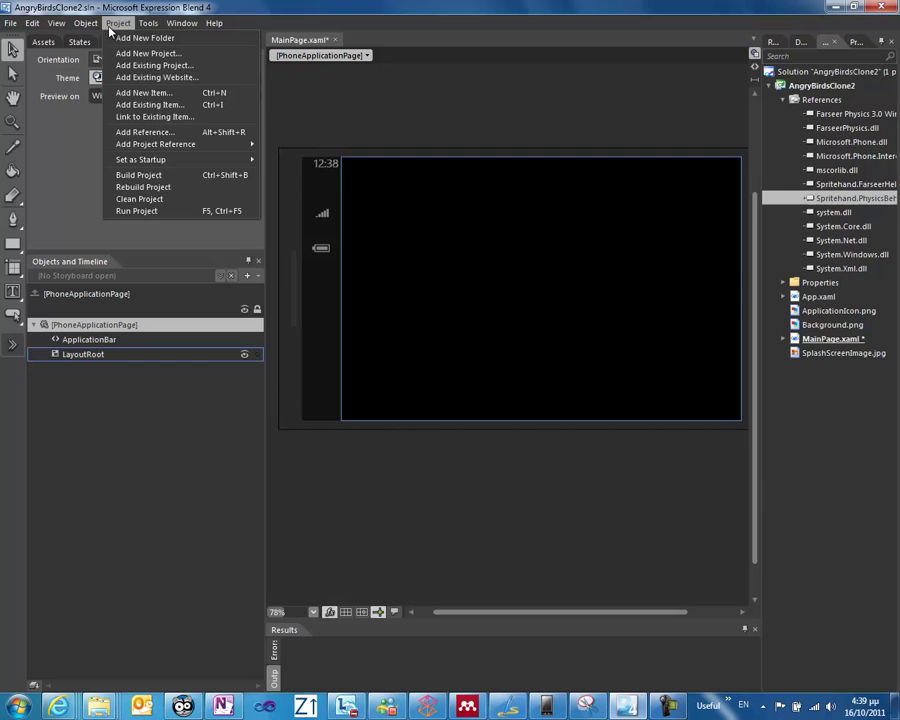
{"action": "left_click", "coordinate": [158, 187]}
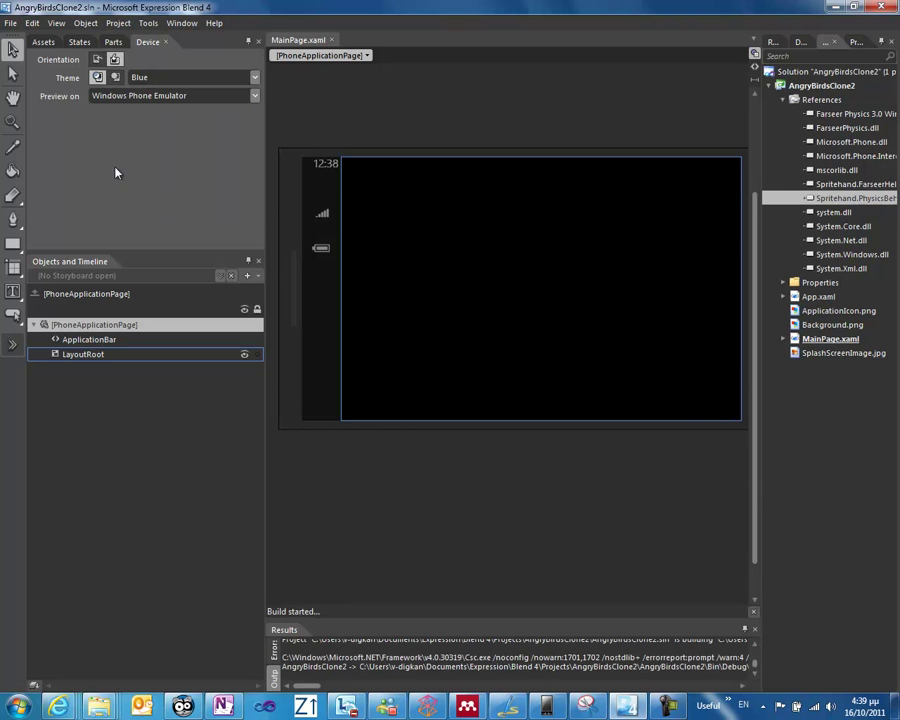
Attach PhysicsControllerBehavior to LayoutRoot and turn on MousePickEnabled
{"action": "left_click", "coordinate": [44, 42]}
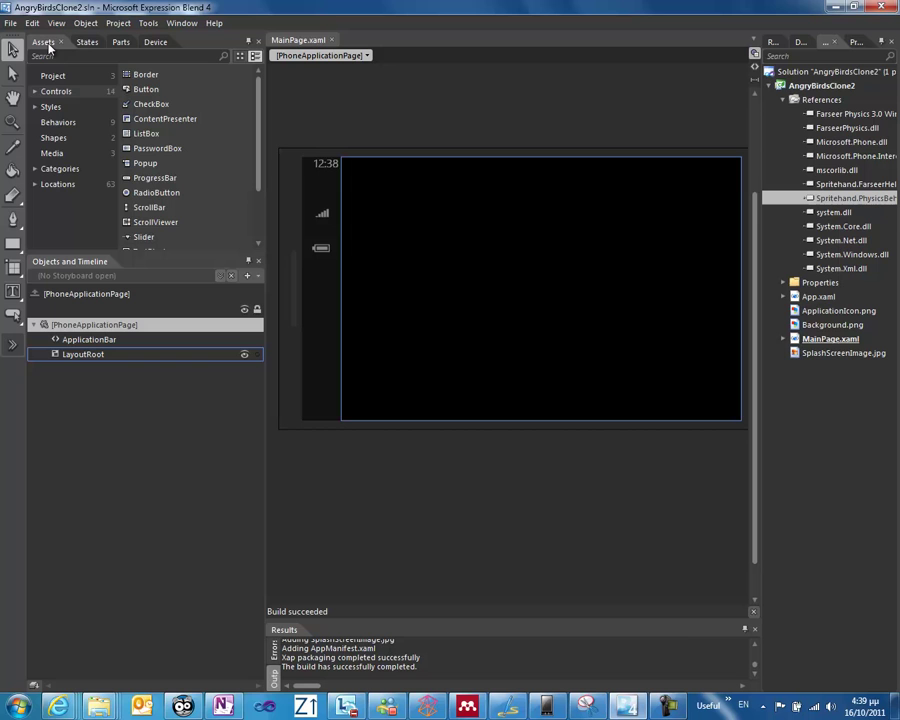
{"action": "left_click", "coordinate": [60, 123]}
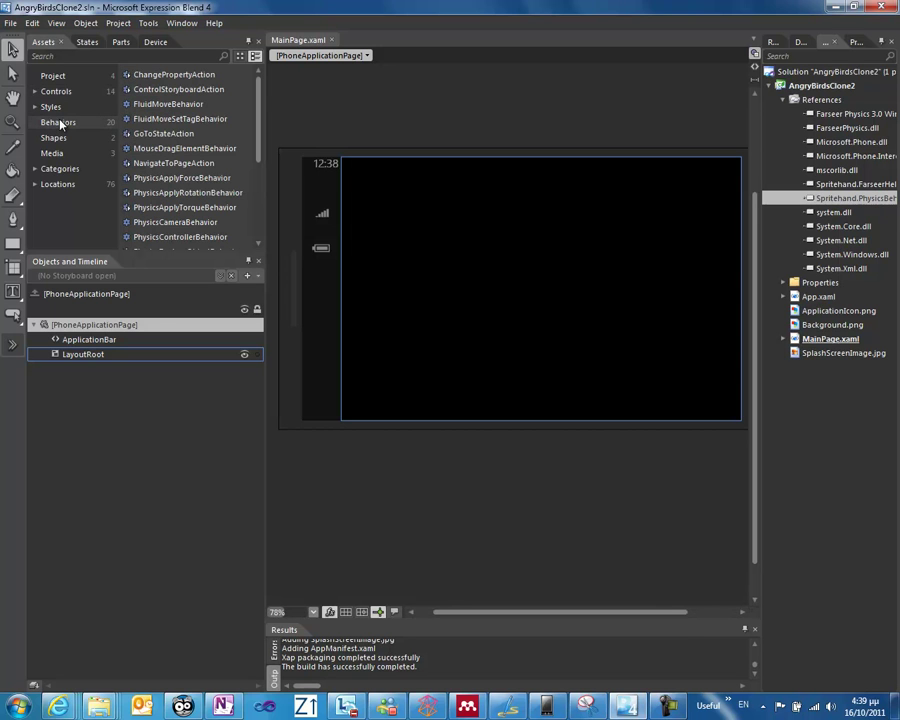
{"action": "scroll", "coordinate": [261, 155], "scroll_direction": "down", "scroll_amount": 2}
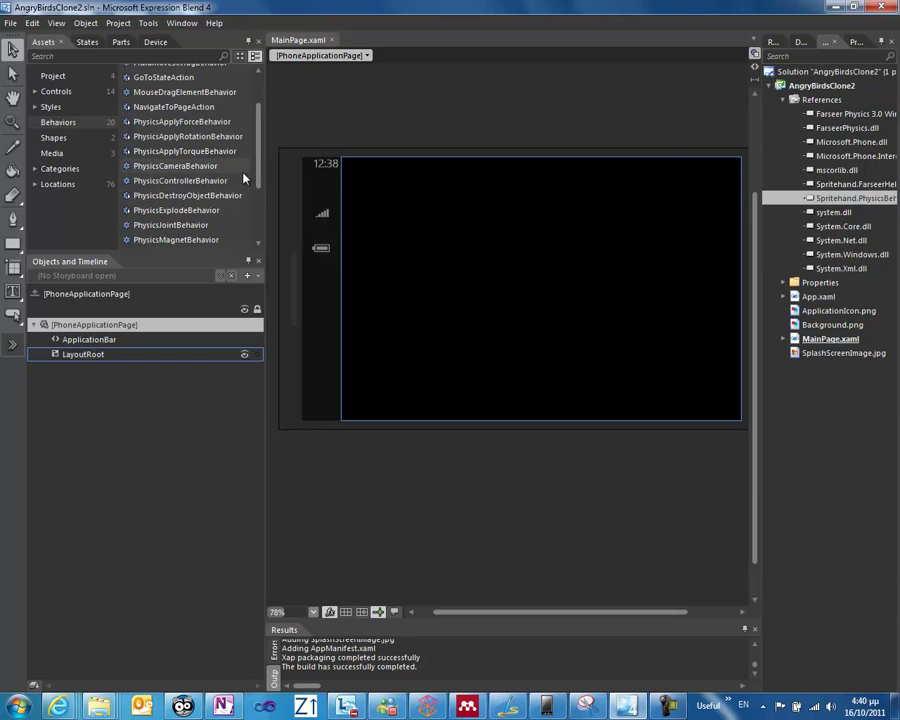
{"action": "left_click_drag", "start_coordinate": [190, 181], "coordinate": [95, 362]}
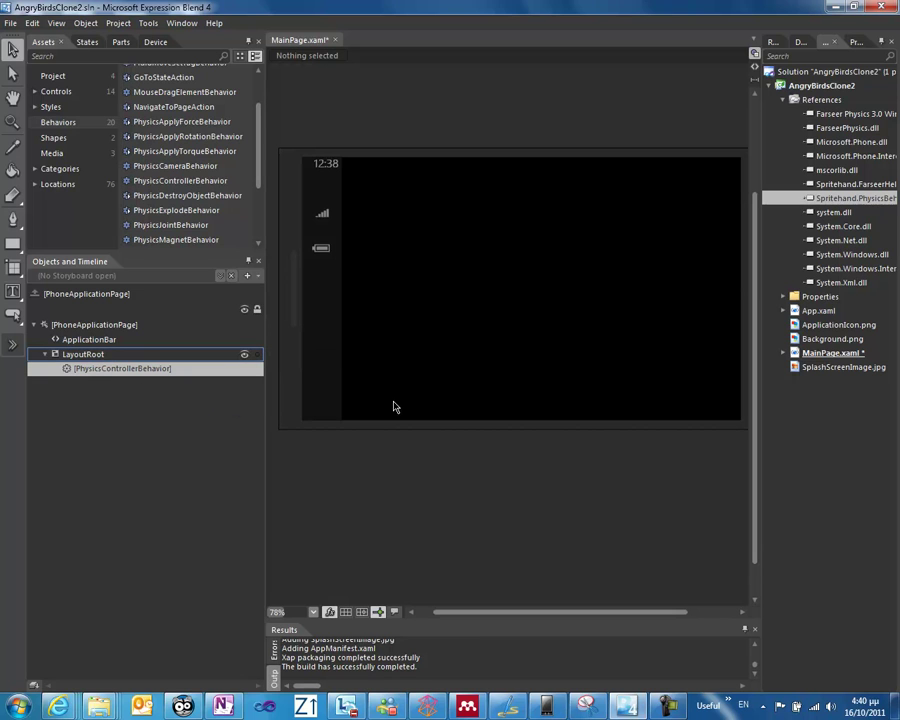
{"action": "left_click", "coordinate": [857, 42]}
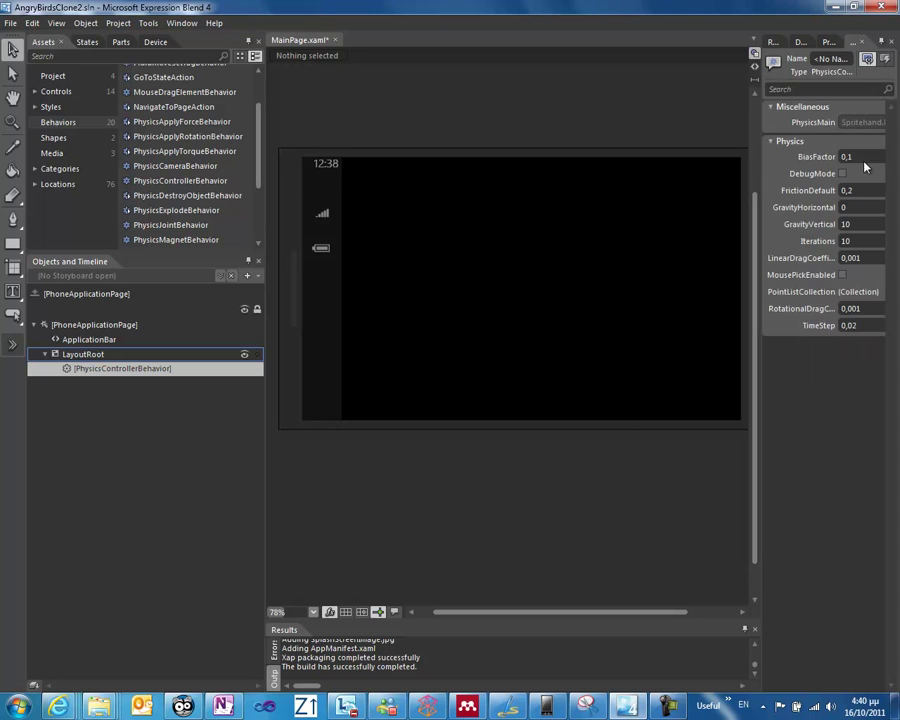
{"action": "left_click", "coordinate": [842, 275]}
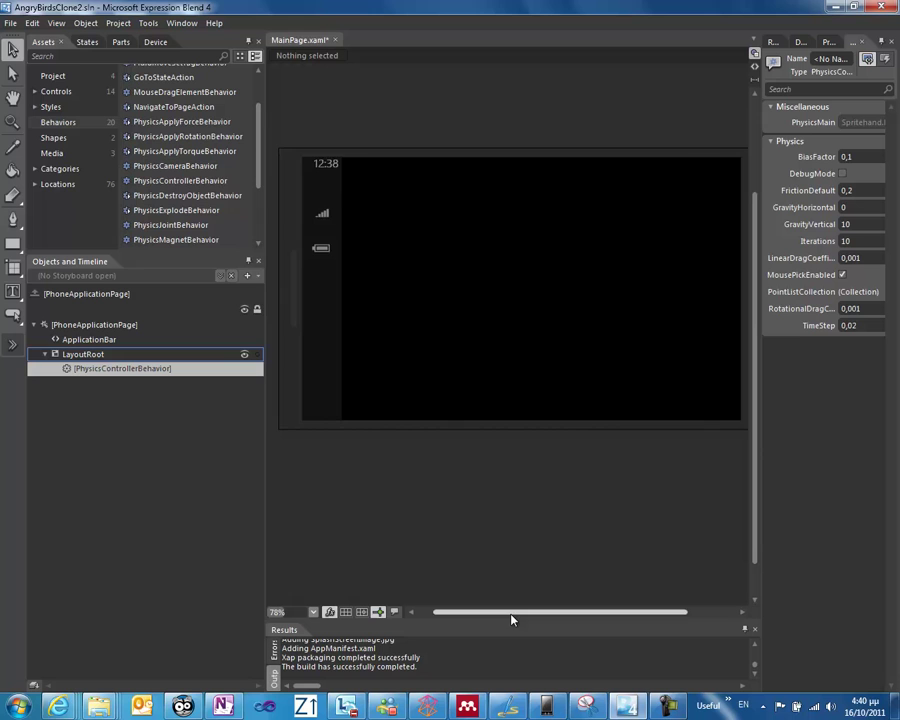
{"action": "left_click_drag", "start_coordinate": [510, 614], "coordinate": [546, 615]}
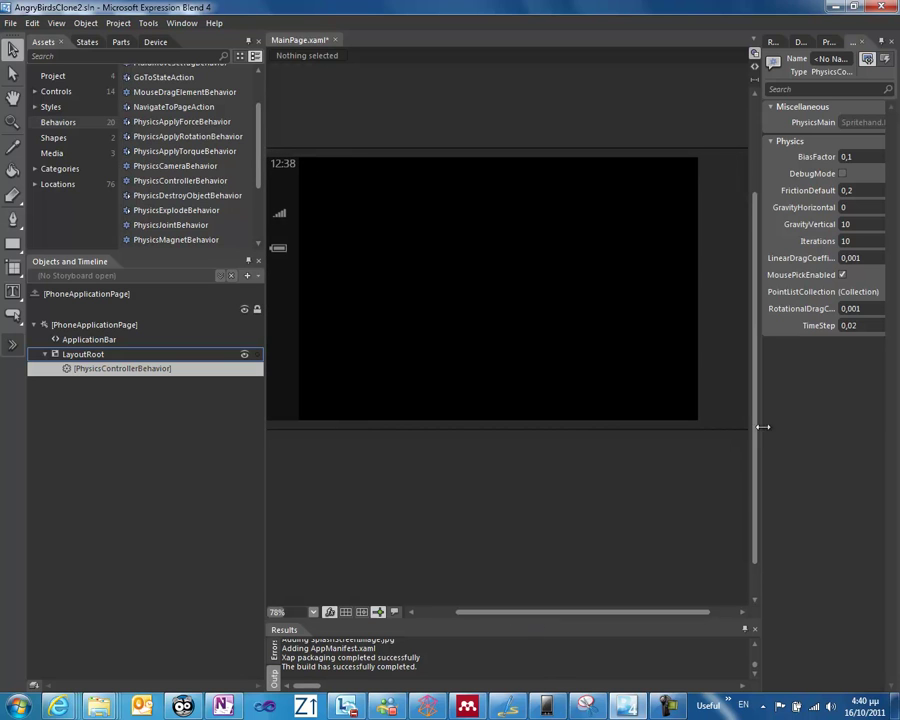
{"action": "left_click_drag", "start_coordinate": [742, 427], "coordinate": [718, 427]}
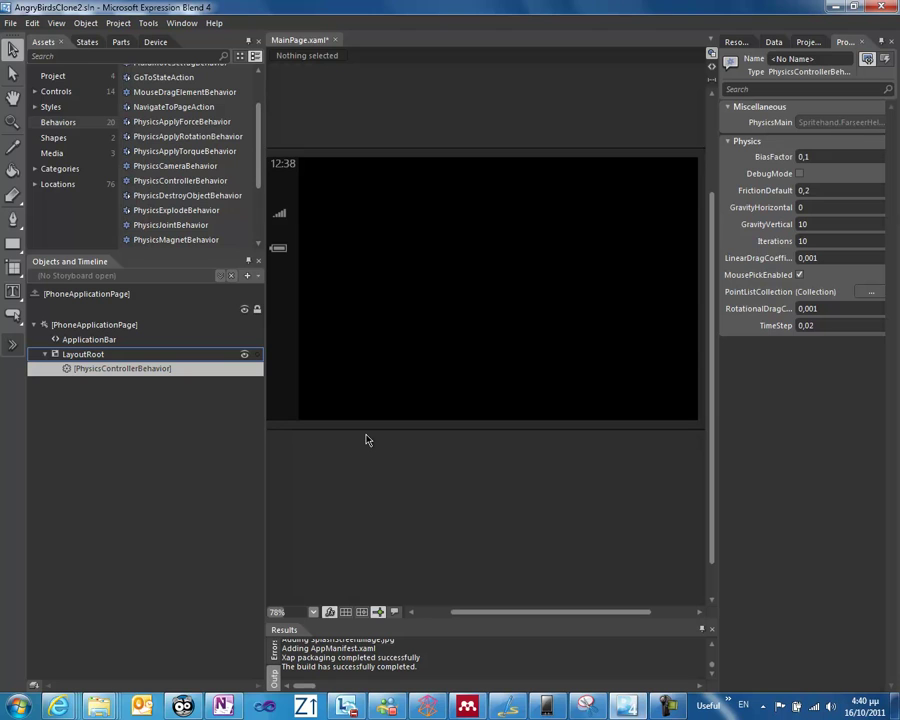
Pen-draw a closed L-shaped ground path along the bottom and right edges, filled blue
{"action": "left_click", "coordinate": [13, 218]}
{"action": "left_click", "coordinate": [315, 405]}
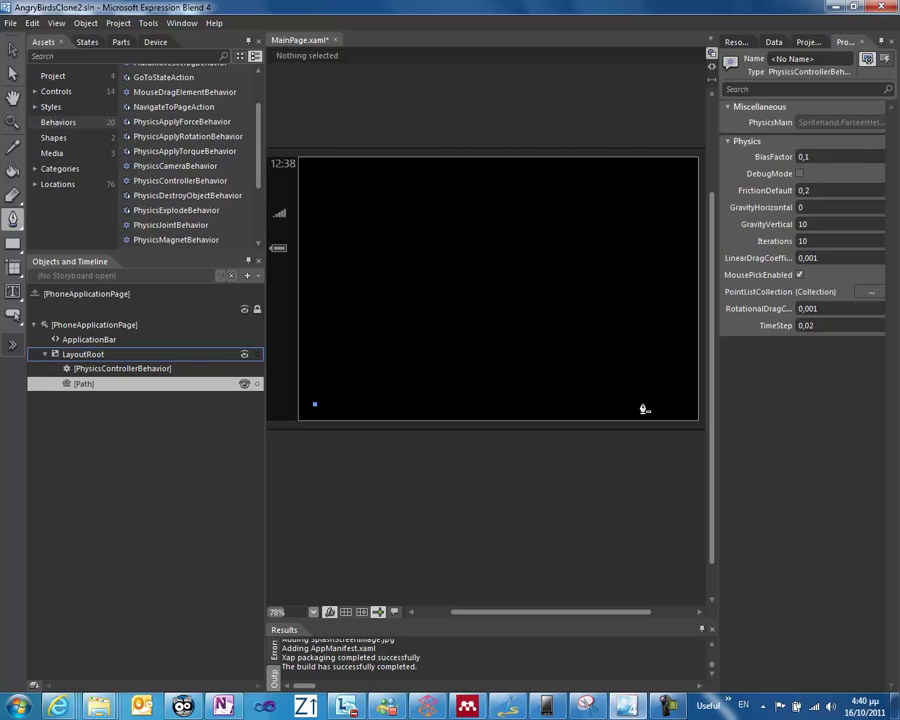
{"action": "left_click", "coordinate": [681, 402]}
{"action": "left_click", "coordinate": [681, 185]}
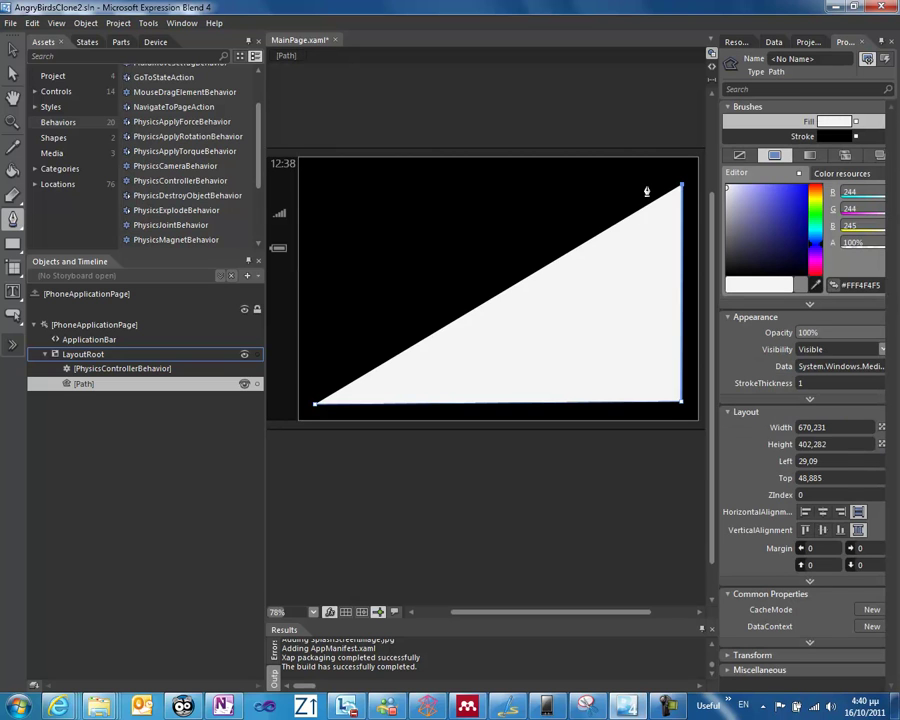
{"action": "left_click", "coordinate": [643, 185]}
{"action": "left_click", "coordinate": [650, 377]}
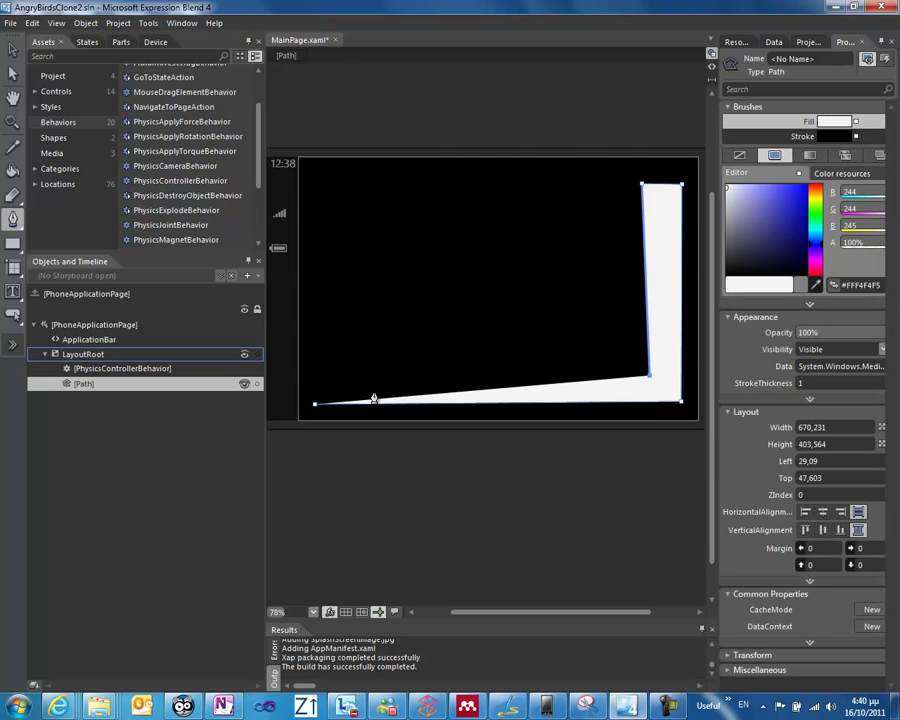
{"action": "left_click", "coordinate": [314, 383]}
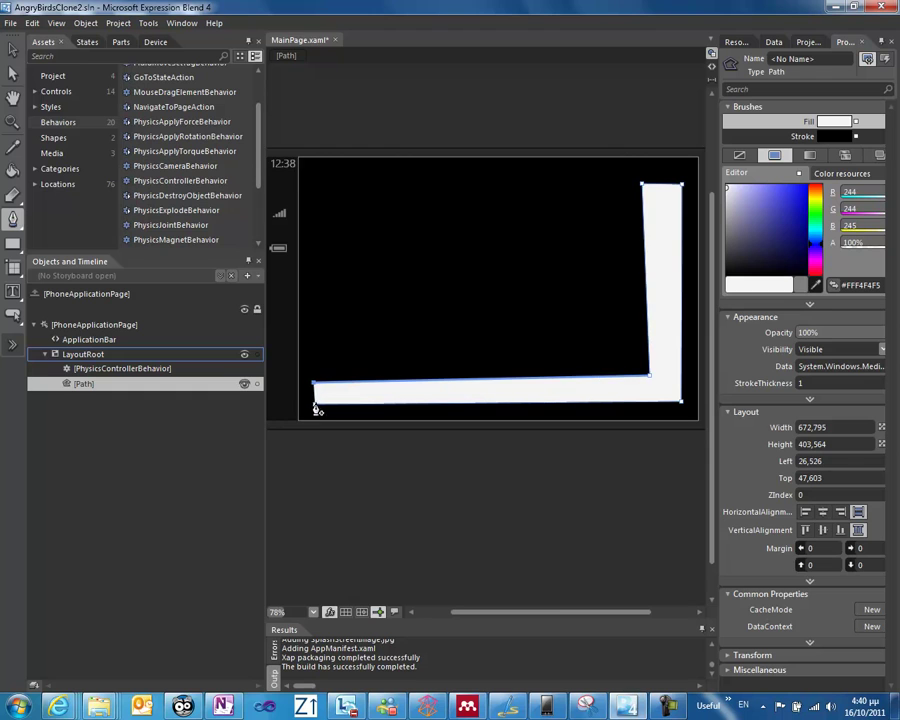
{"action": "left_click", "coordinate": [314, 405]}
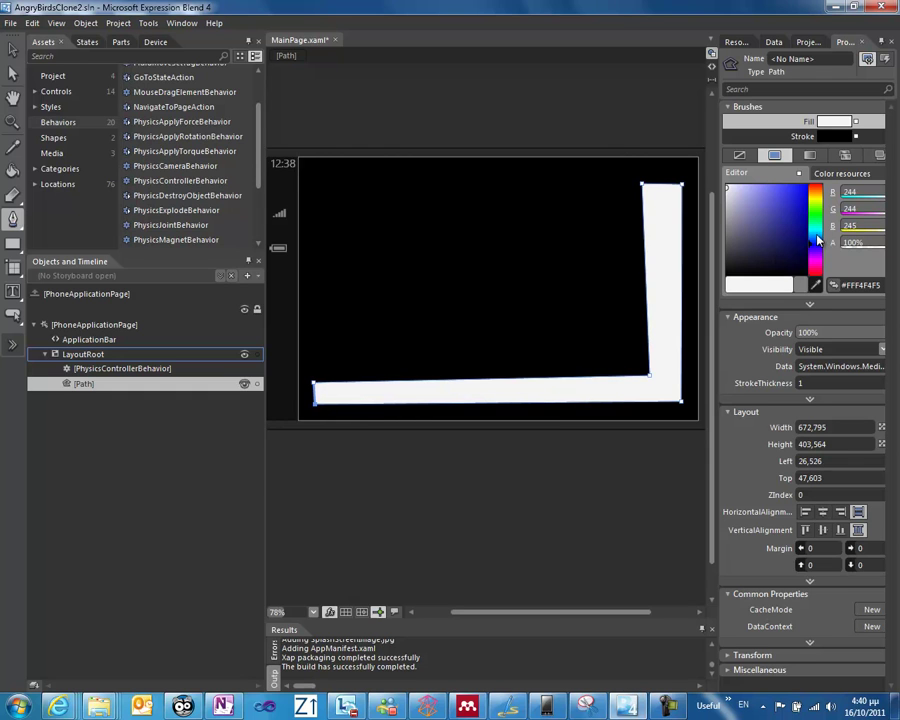
{"action": "left_click", "coordinate": [785, 220]}
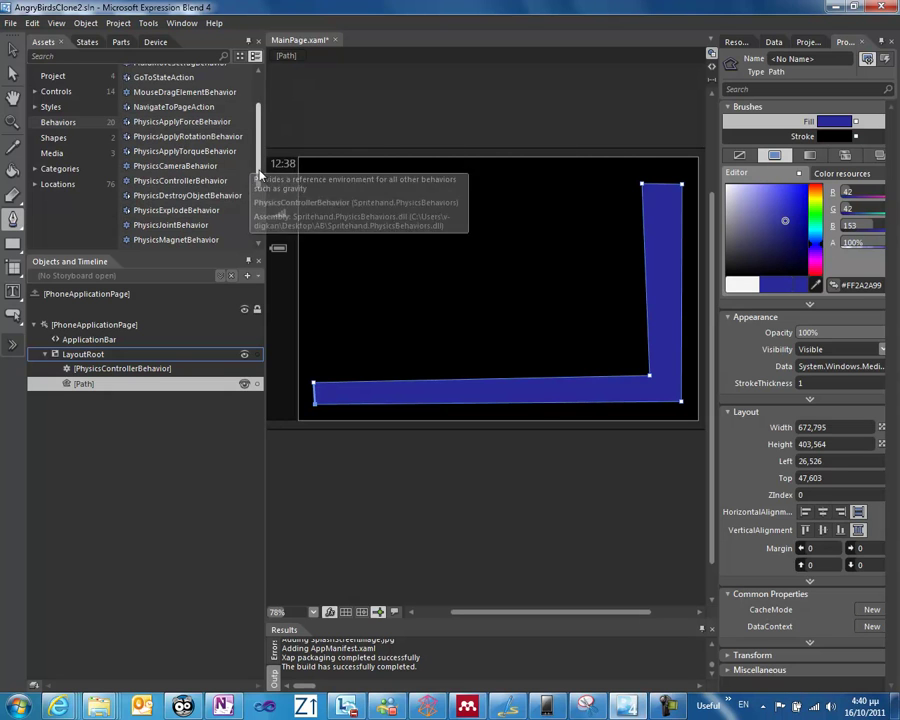
Attach a PhysicsObjectBehavior to the ground Path, keeping IsStatic checked
{"action": "scroll", "coordinate": [200, 160], "scroll_direction": "down", "scroll_amount": 3}
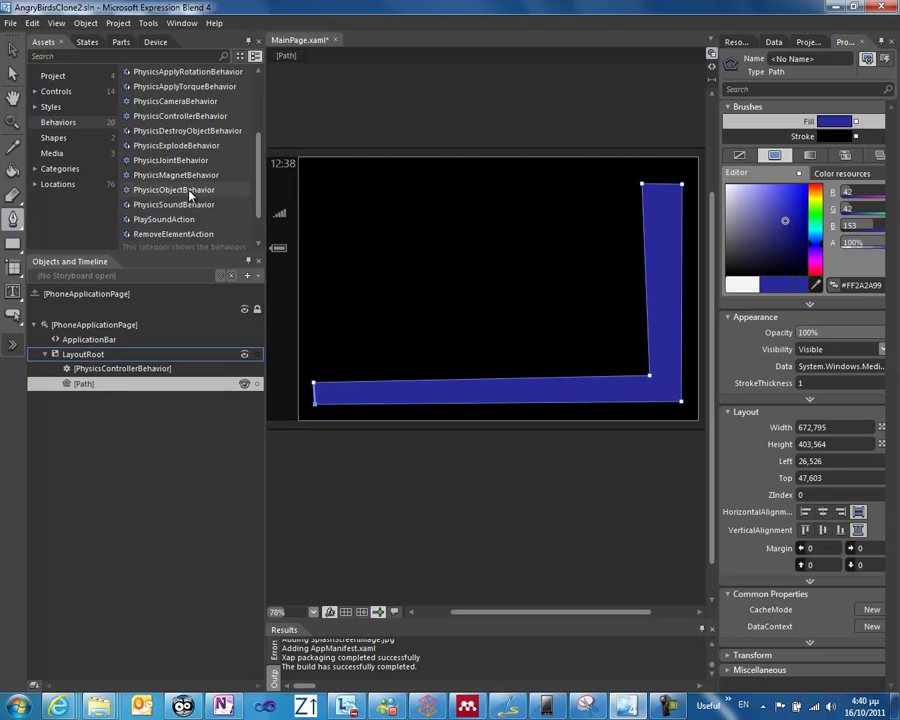
{"action": "left_click_drag", "start_coordinate": [160, 189], "coordinate": [95, 386]}
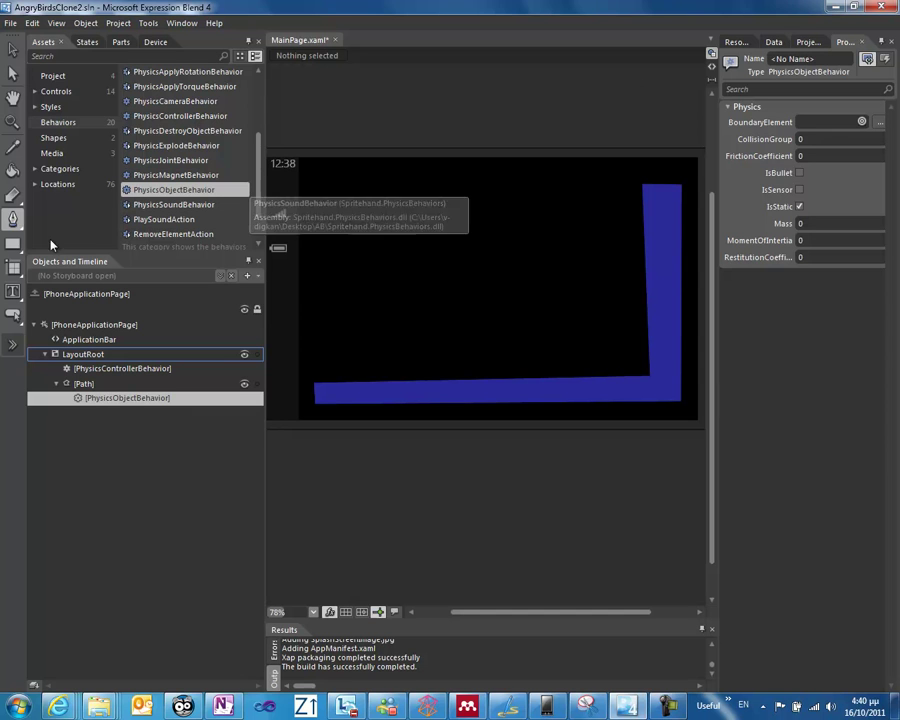
{"action": "left_click", "coordinate": [12, 244]}
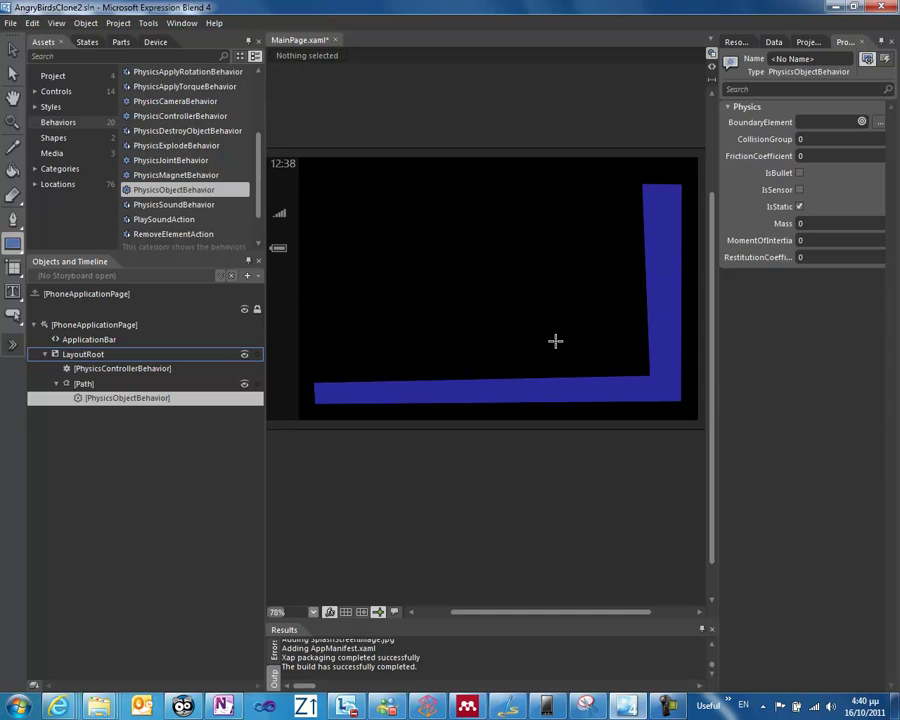
Draw a green block with PhysicsObjectBehavior and paste copies into a 2×2 stack
{"action": "left_click_drag", "start_coordinate": [555, 341], "coordinate": [582, 366]}
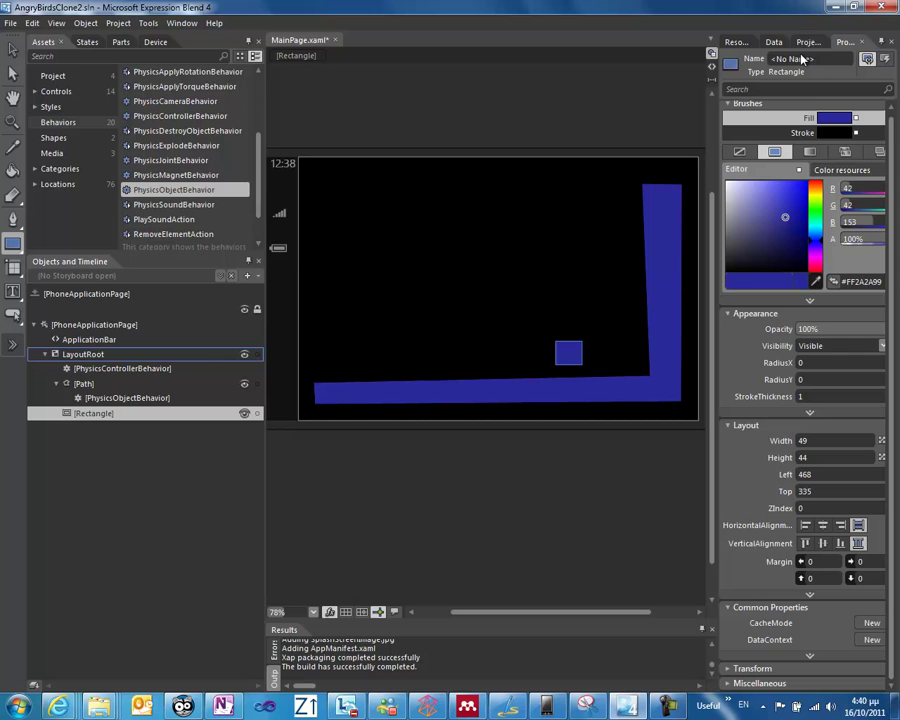
{"action": "left_click_drag", "start_coordinate": [812, 198], "coordinate": [813, 228]}
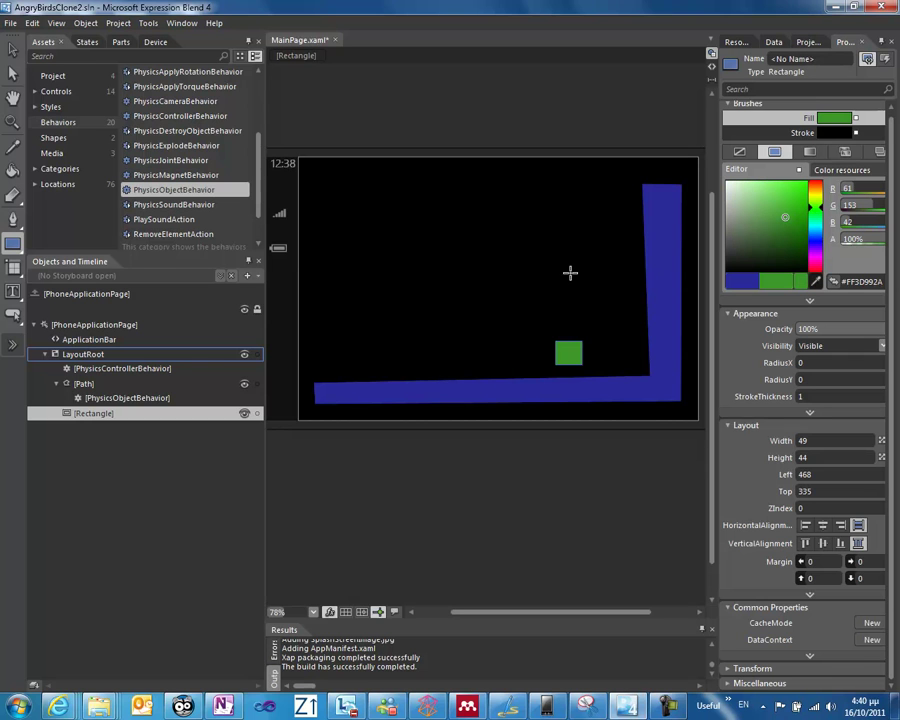
{"action": "key", "text": "v"}
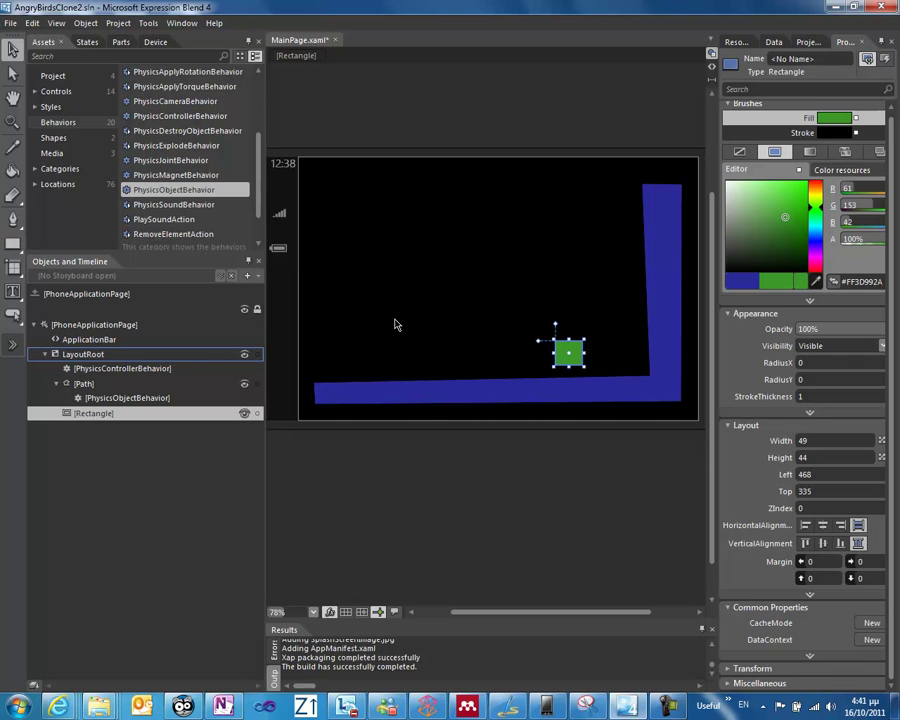
{"action": "left_click_drag", "start_coordinate": [110, 190], "coordinate": [110, 418]}
{"action": "left_click", "coordinate": [110, 414]}
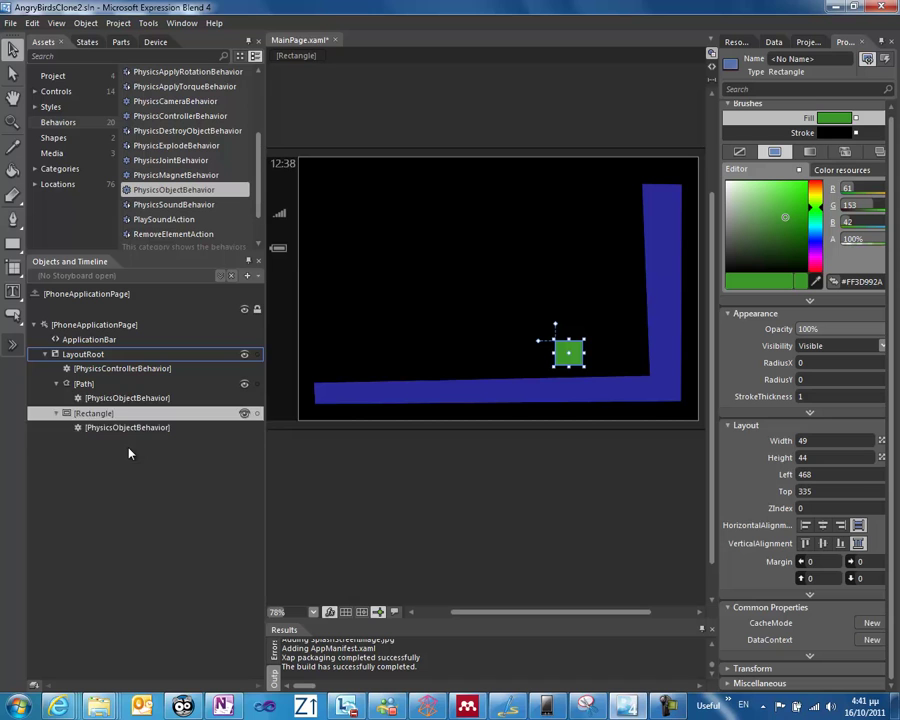
{"action": "key", "text": "ctrl+v"}
{"action": "key", "text": "ctrl+v"}
{"action": "key", "text": "ctrl+v"}
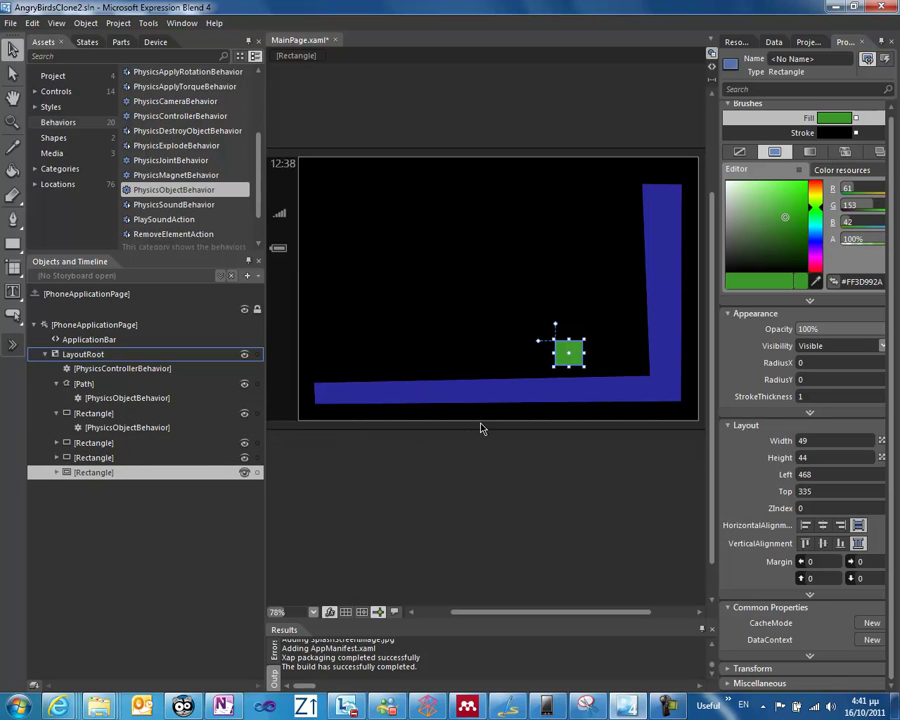
{"action": "left_click_drag", "start_coordinate": [582, 363], "coordinate": [570, 322]}
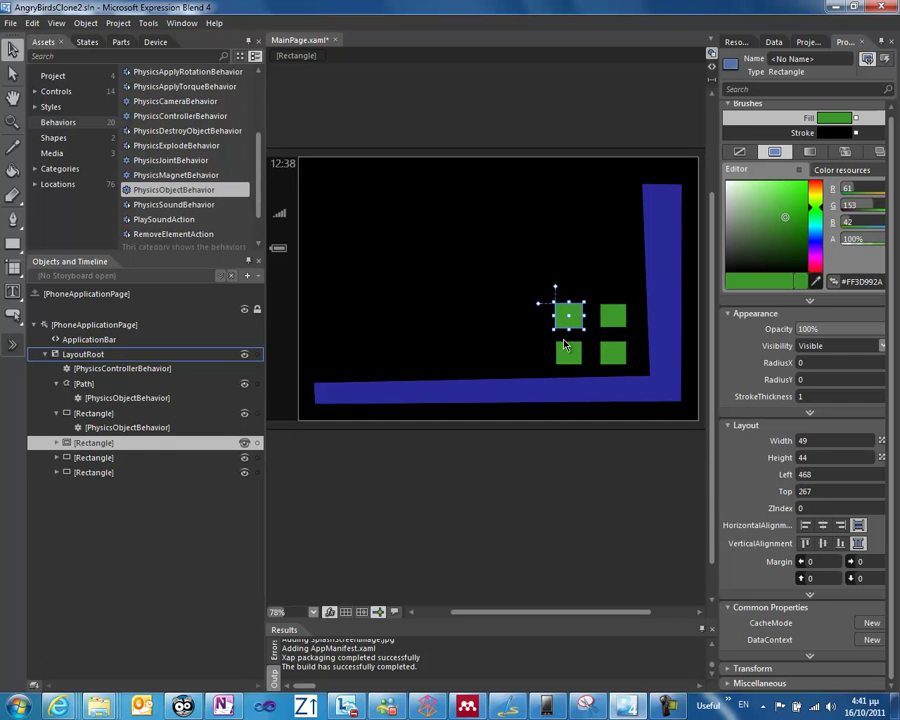
Add existing images bird.png, pig.png and pig2.png to the AngryBirdsClone2 project
{"action": "left_click", "coordinate": [806, 42]}
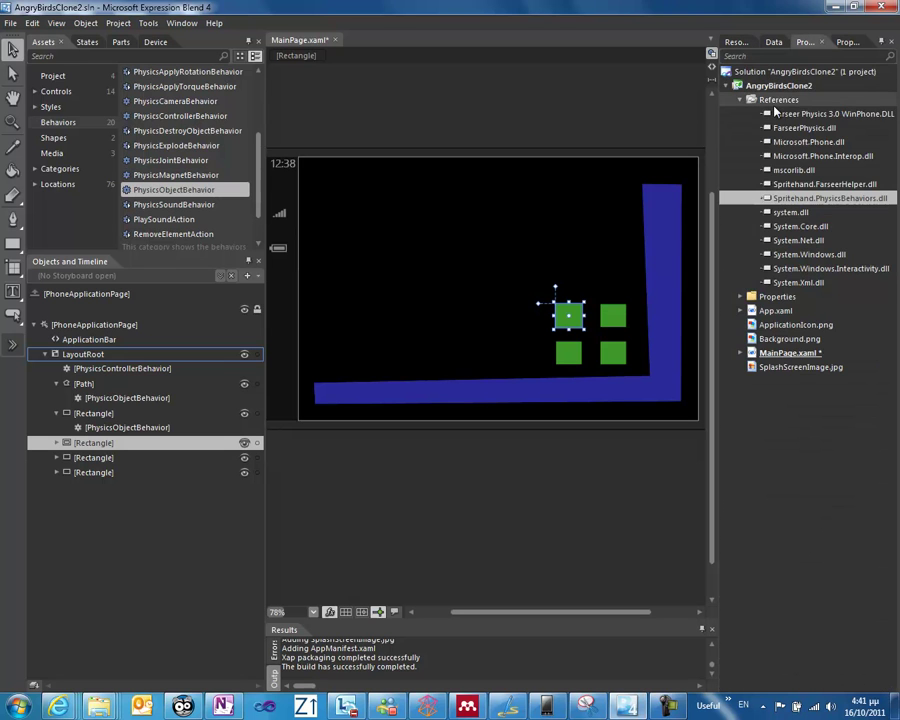
{"action": "double_click", "coordinate": [778, 100]}
{"action": "right_click", "coordinate": [765, 86]}
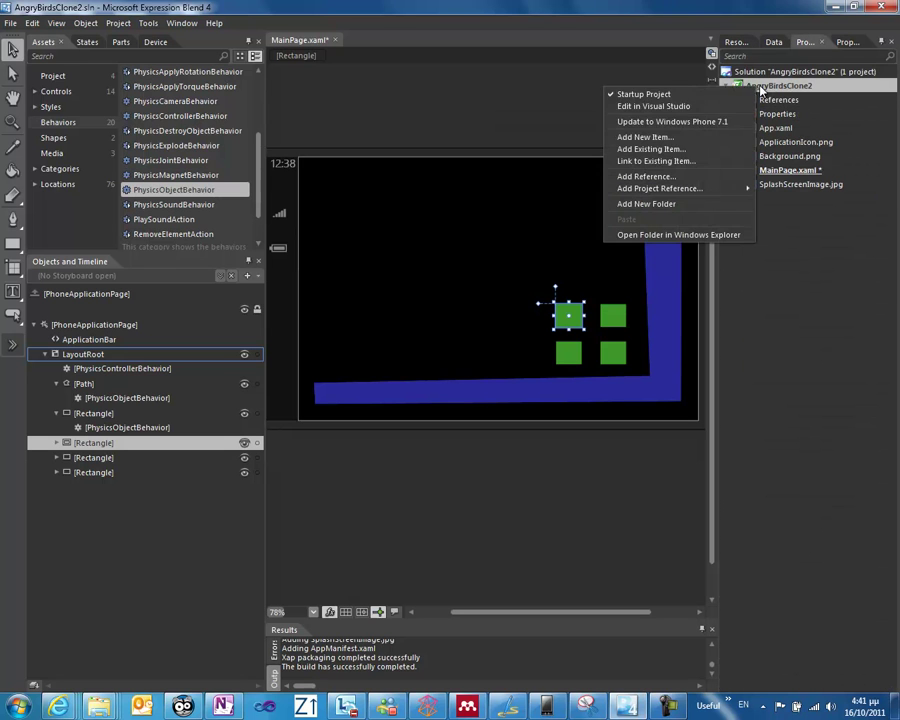
{"action": "left_click", "coordinate": [664, 150]}
{"action": "left_click", "coordinate": [622, 177]}
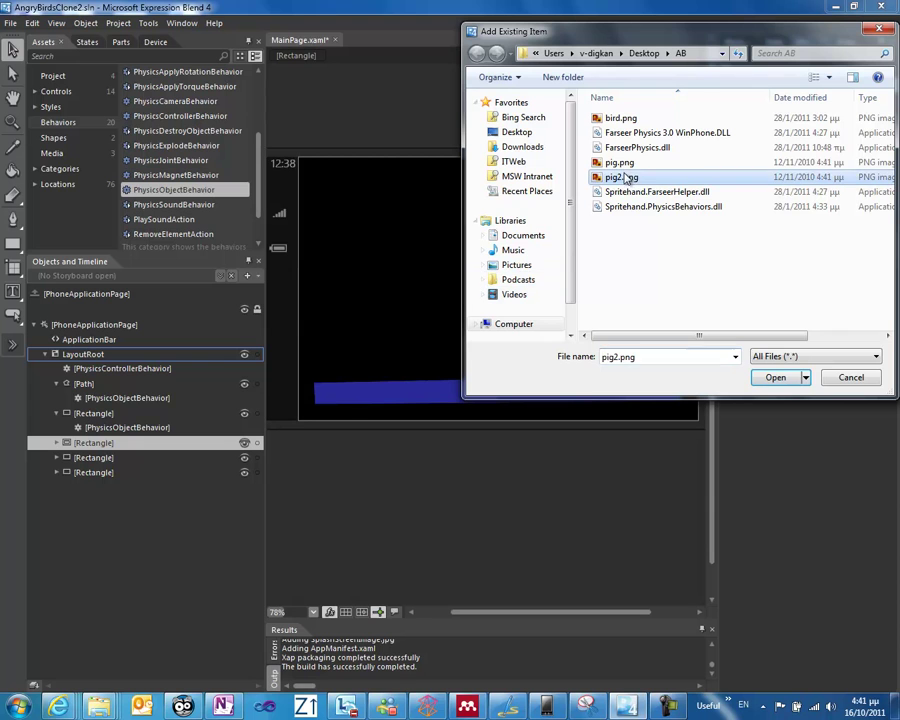
{"action": "left_click", "coordinate": [620, 162], "text": "ctrl"}
{"action": "left_click", "coordinate": [622, 117], "text": "ctrl"}
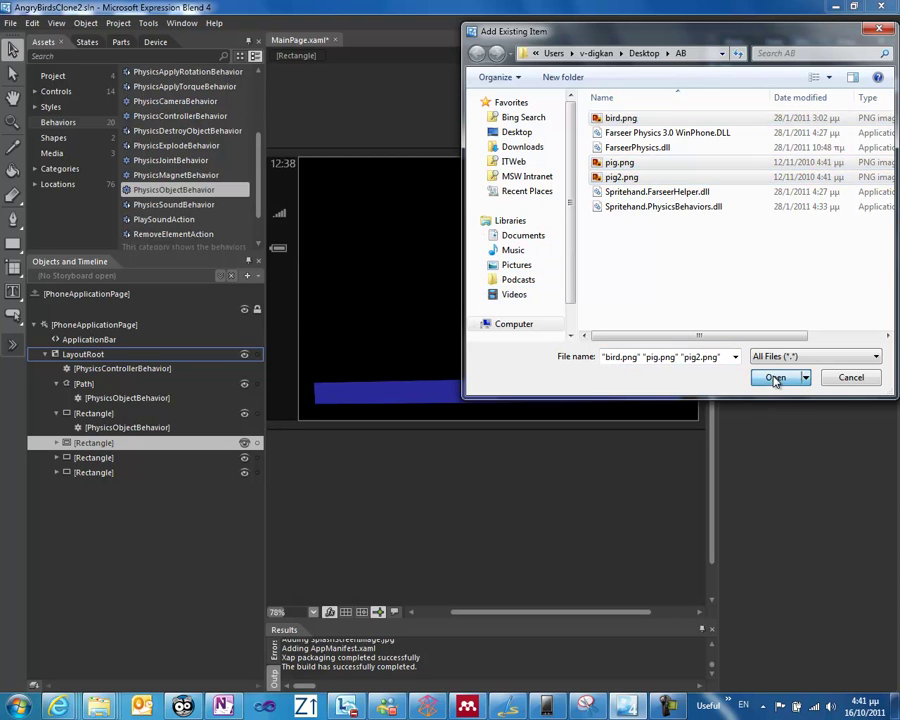
{"action": "left_click", "coordinate": [775, 378]}
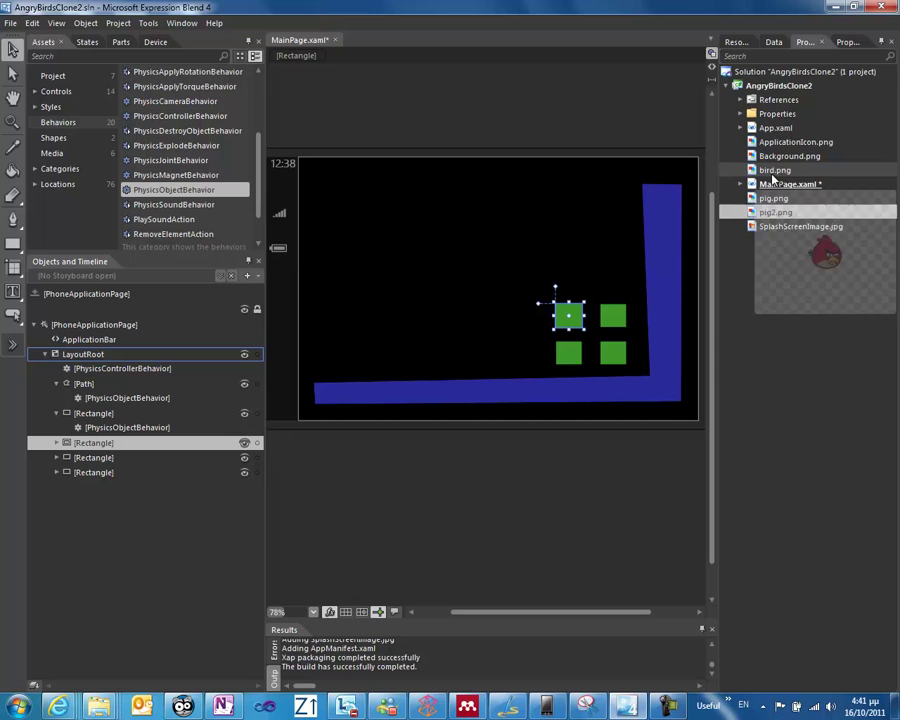
Place bird.png on the ground at left and pig.png and pig2.png atop the green blocks
{"action": "left_click_drag", "start_coordinate": [772, 172], "coordinate": [336, 350]}
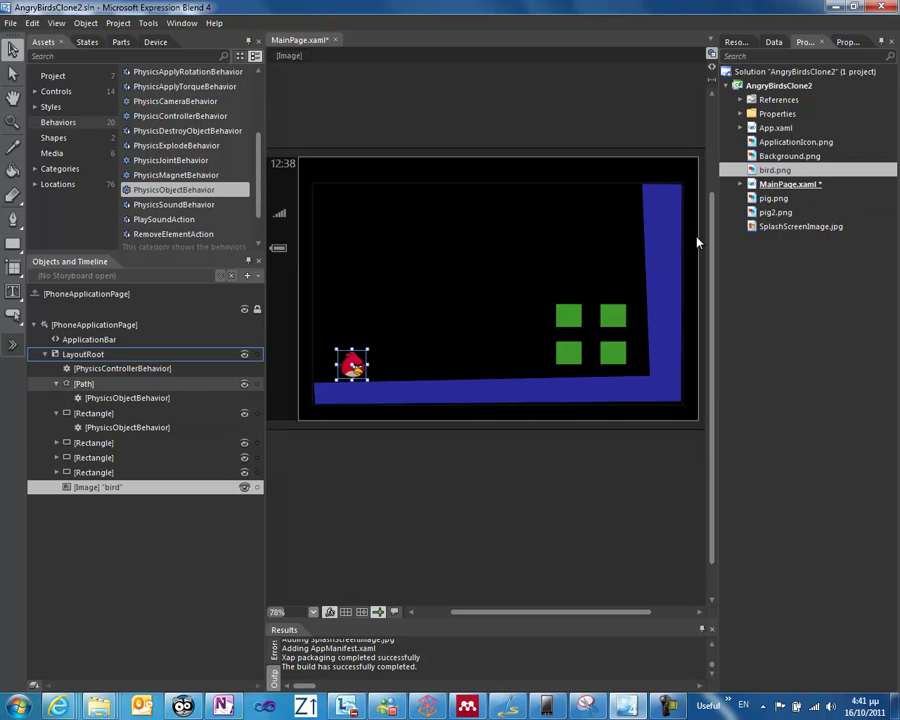
{"action": "left_click_drag", "start_coordinate": [776, 199], "coordinate": [578, 300]}
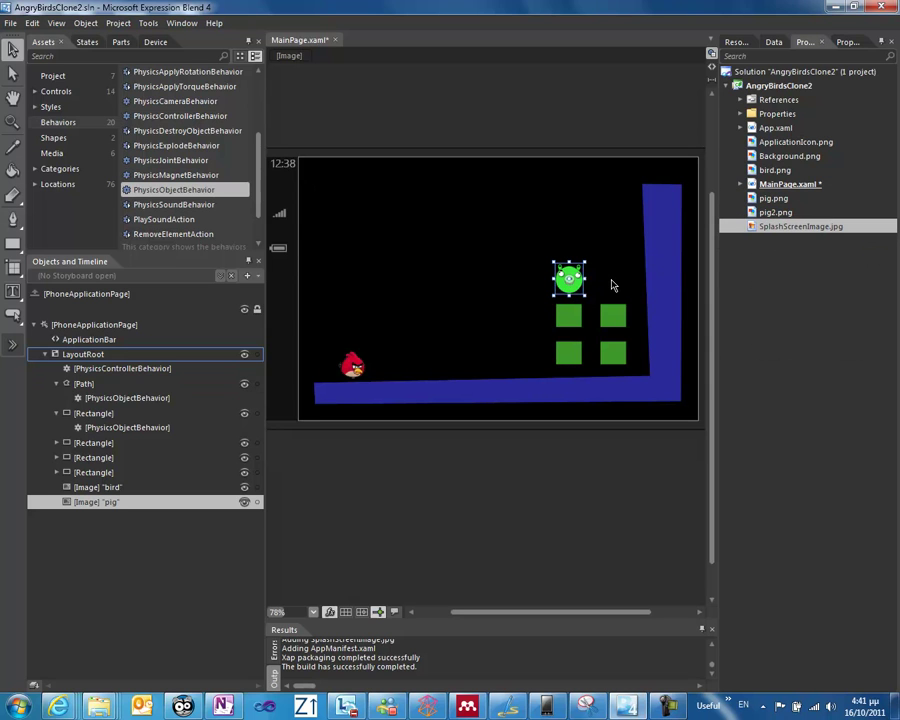
{"action": "left_click_drag", "start_coordinate": [762, 213], "coordinate": [613, 280]}
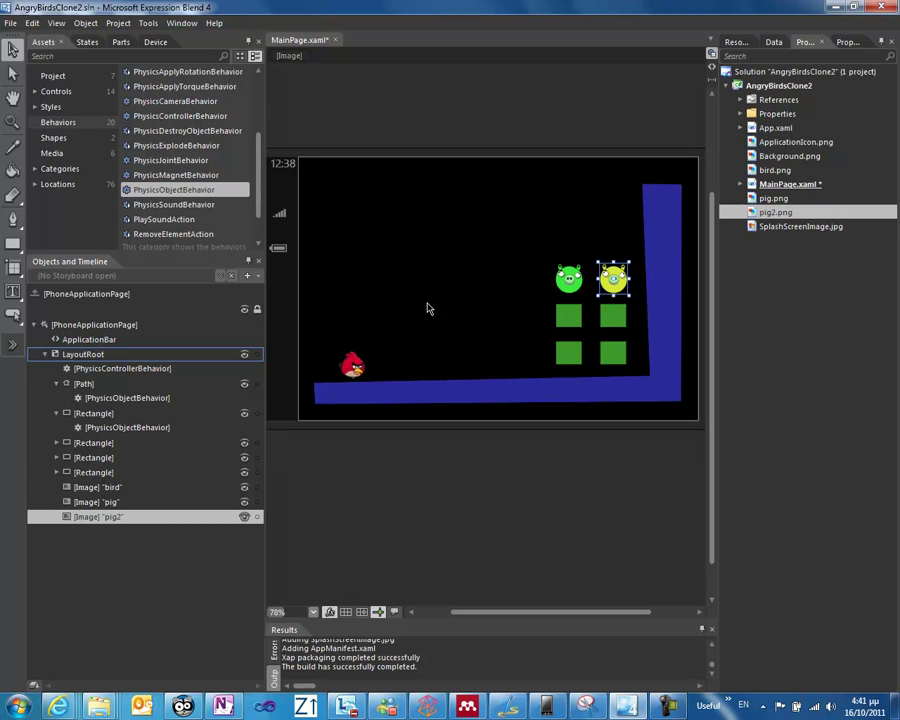
Give the bird and both pig images a PhysicsObjectBehavior
{"action": "left_click_drag", "start_coordinate": [174, 189], "coordinate": [110, 487]}
{"action": "left_click_drag", "start_coordinate": [174, 189], "coordinate": [90, 517]}
{"action": "left_click_drag", "start_coordinate": [174, 189], "coordinate": [84, 548]}
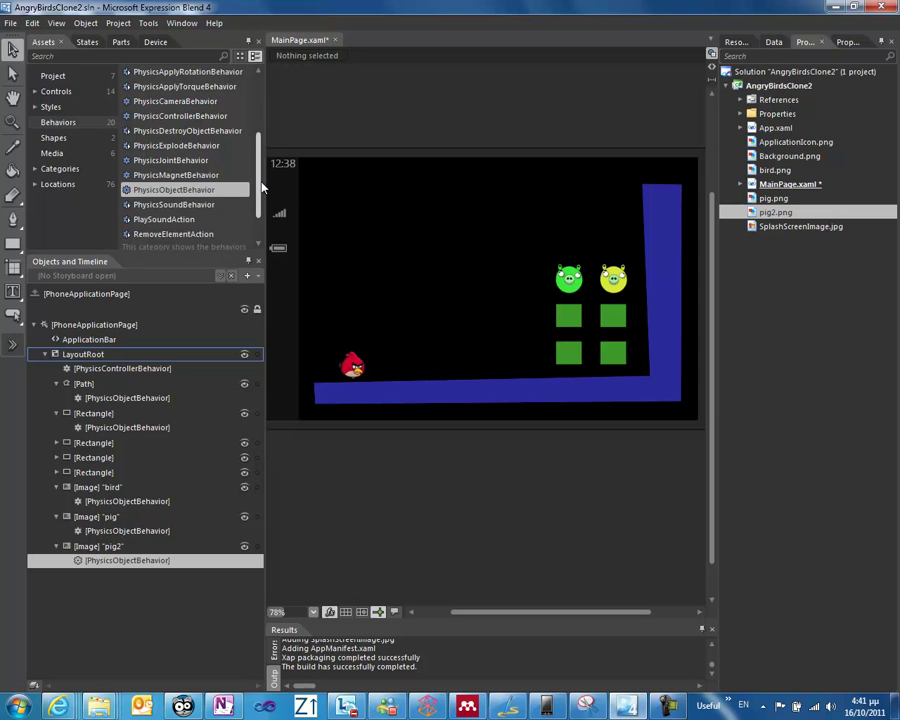
Add a PhysicsExplodeBehavior to the green pig with a new PhysicsCollisionTrigger
{"action": "left_click_drag", "start_coordinate": [180, 145], "coordinate": [114, 520]}
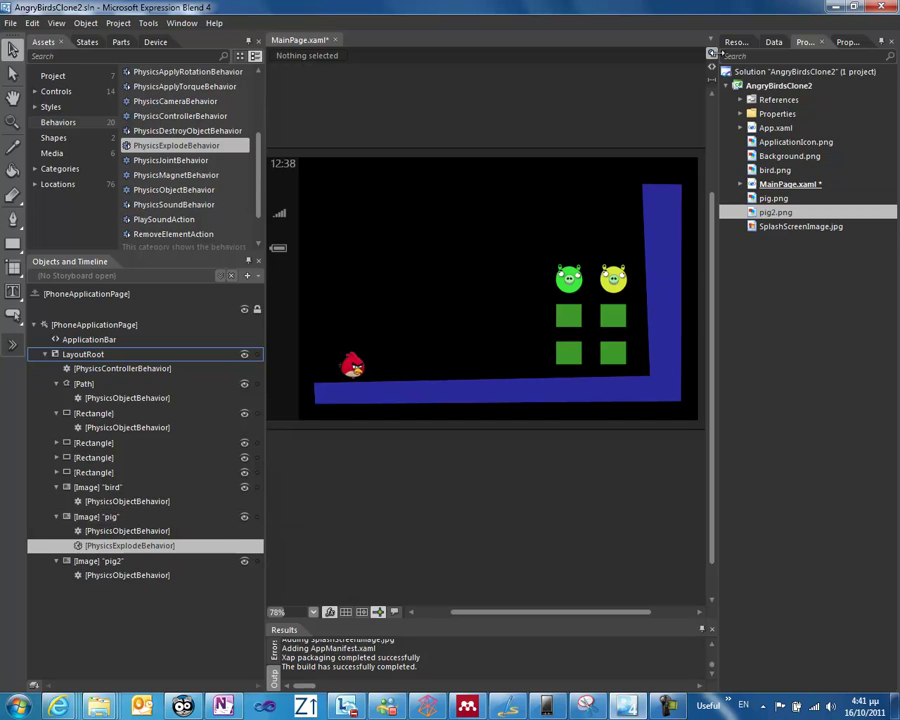
{"action": "left_click", "coordinate": [840, 43]}
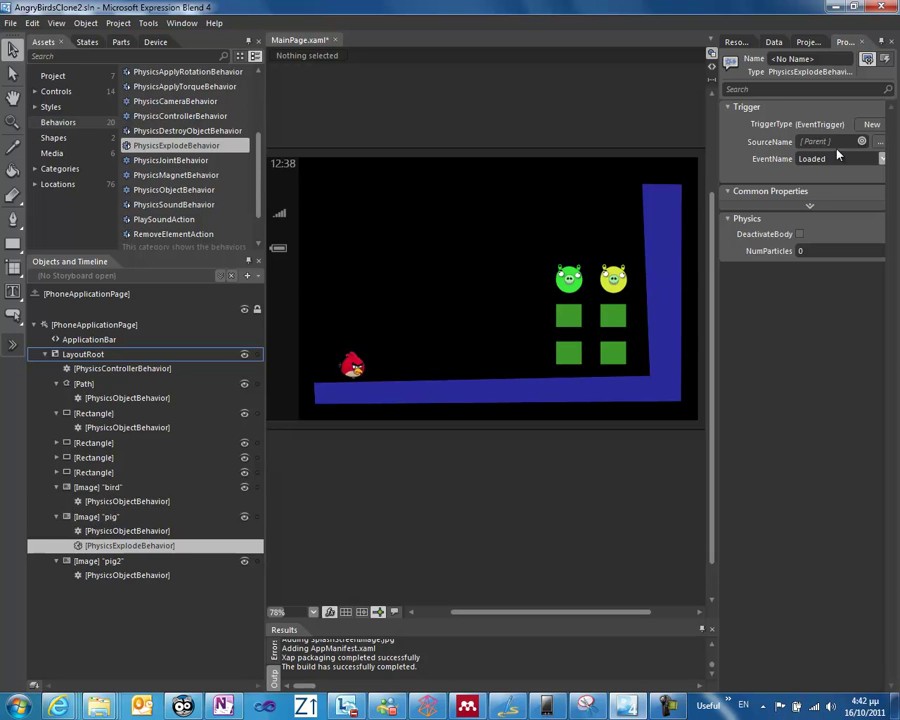
{"action": "left_click", "coordinate": [872, 124]}
{"action": "left_click", "coordinate": [412, 229]}
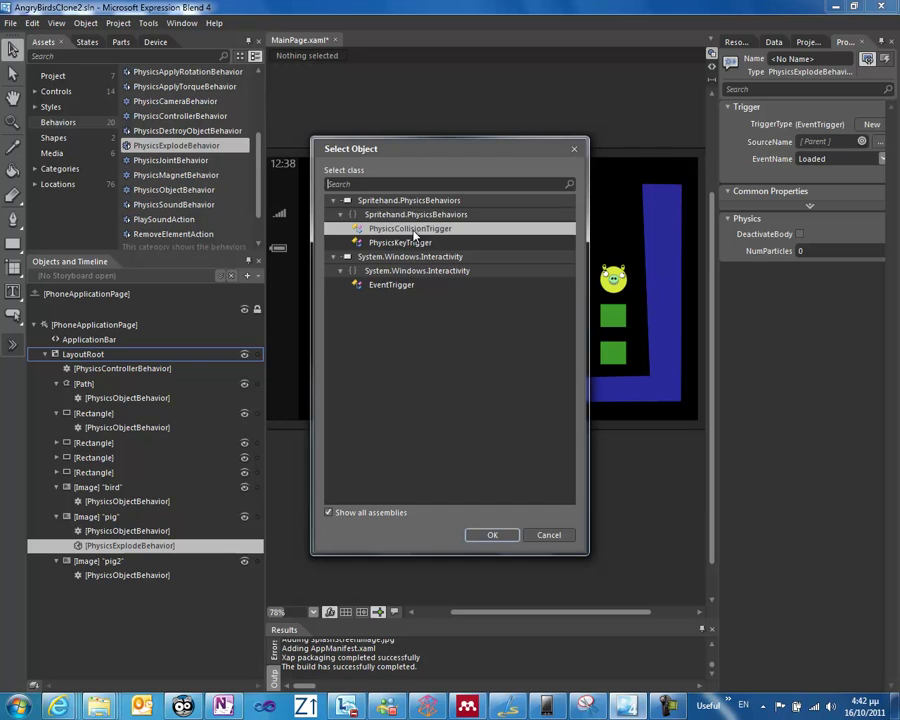
{"action": "left_click", "coordinate": [494, 533]}
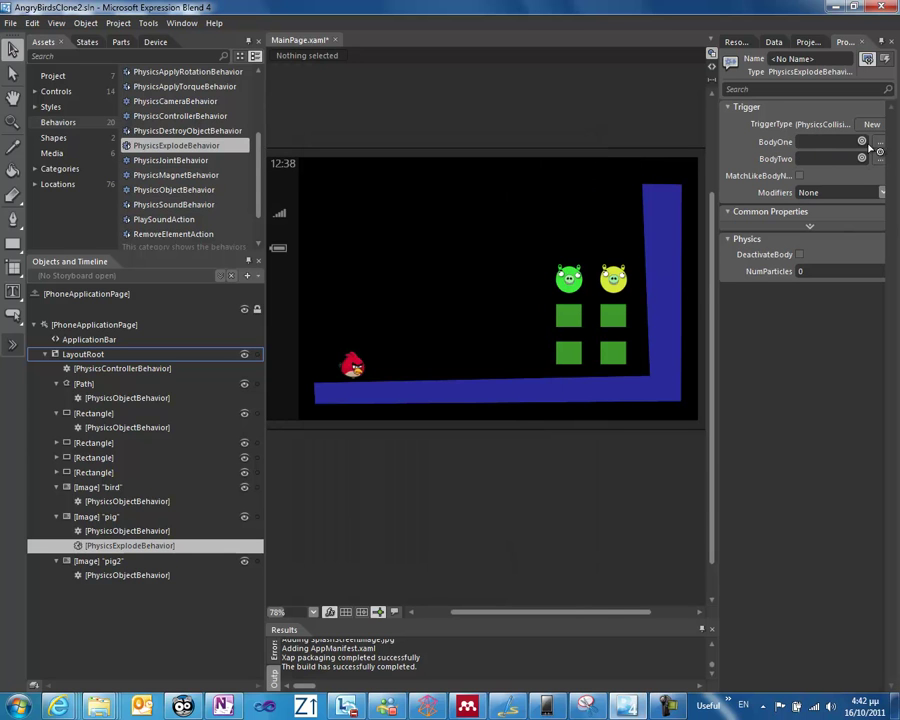
Set the trigger's collision bodies to the green pig and the bird
{"action": "left_click", "coordinate": [862, 141]}
{"action": "left_click", "coordinate": [568, 278]}
{"action": "left_click", "coordinate": [862, 158]}
{"action": "left_click", "coordinate": [352, 366]}
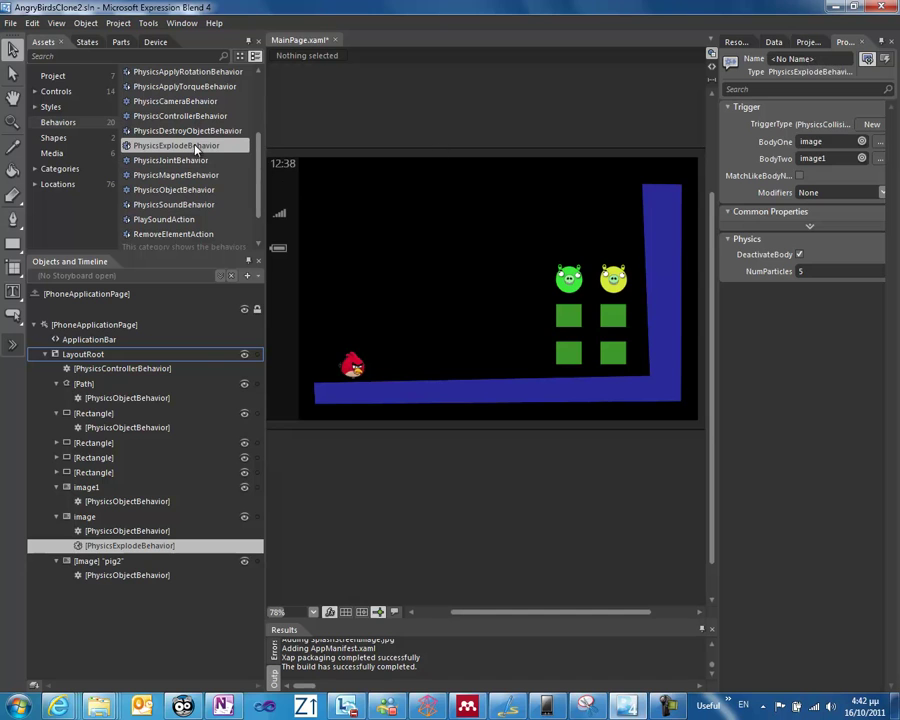
Add a PhysicsExplodeBehavior to the second pig with a new PhysicsCollisionTrigger
{"action": "left_click_drag", "start_coordinate": [195, 148], "coordinate": [120, 563]}
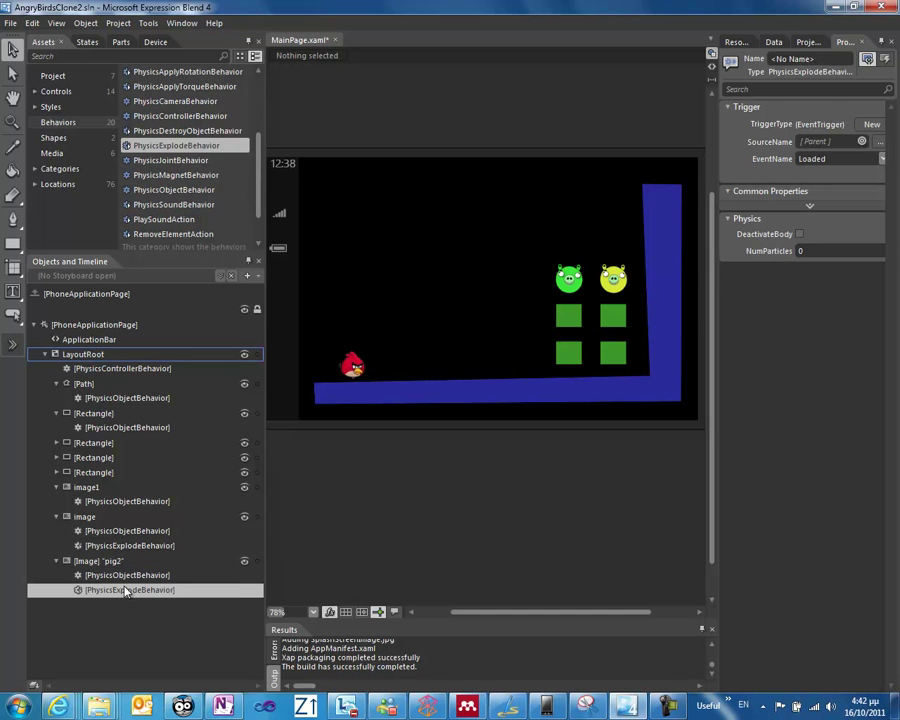
{"action": "left_click", "coordinate": [871, 124]}
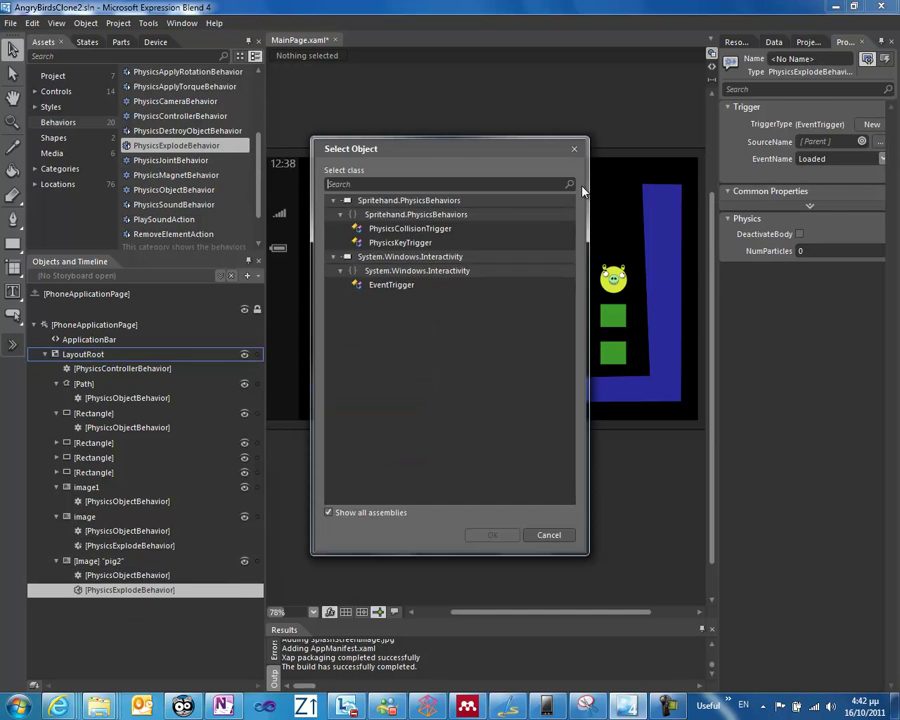
{"action": "left_click", "coordinate": [403, 229]}
{"action": "left_click", "coordinate": [494, 535]}
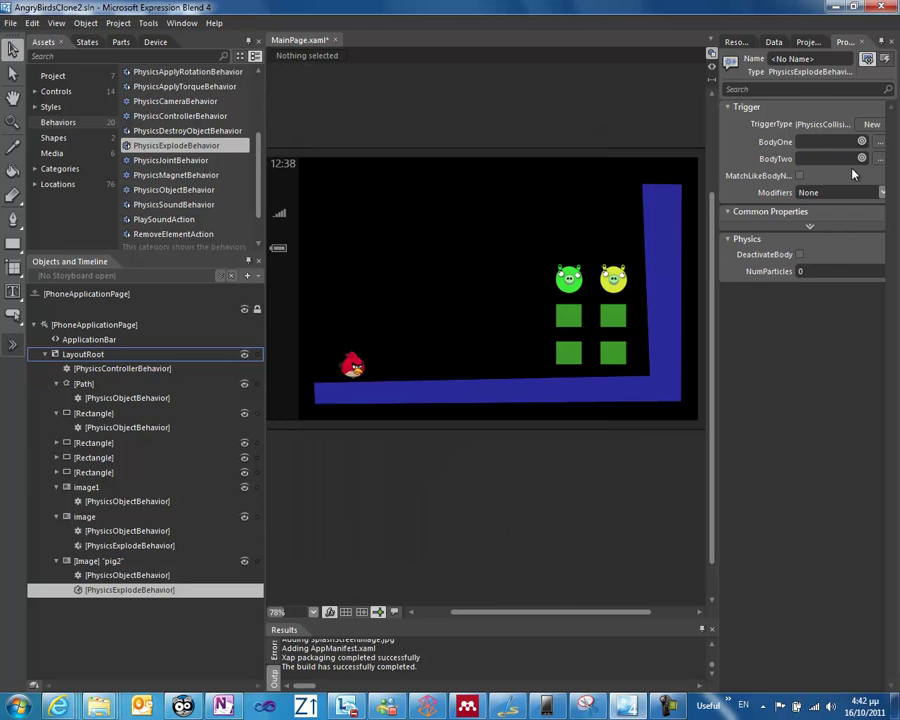
Make the right pig and the bird the collision bodies, and set NumParticles to 7
{"action": "left_click_drag", "start_coordinate": [862, 141], "coordinate": [612, 276]}
{"action": "left_click_drag", "start_coordinate": [862, 158], "coordinate": [354, 364]}
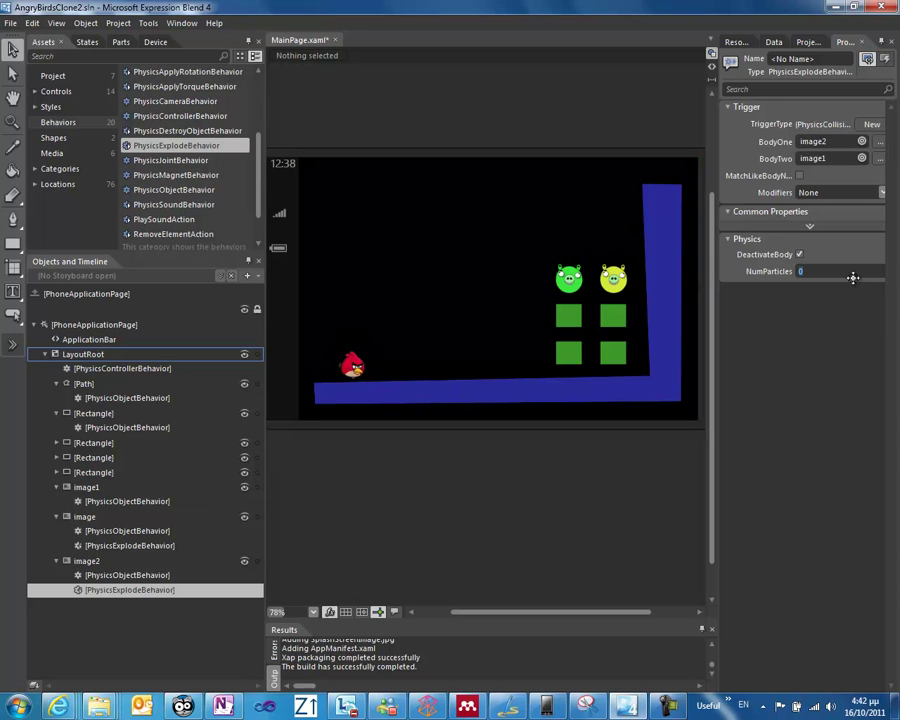
{"action": "type", "text": "7"}
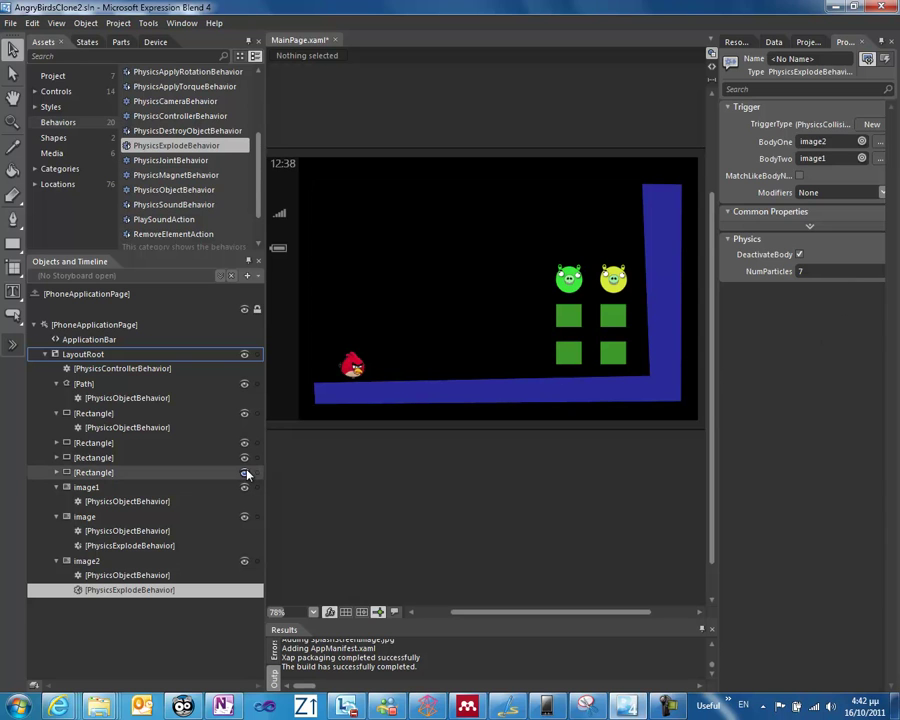
Launch the game with F5, turn the emulator to landscape, and fling the bird into both pigs
{"action": "key", "text": "F5"}
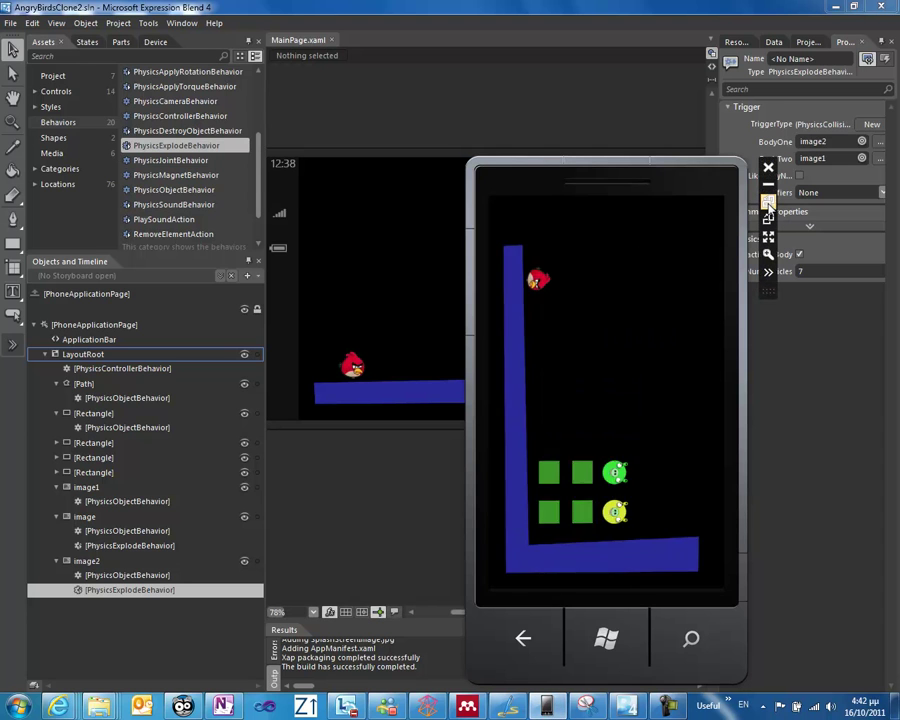
{"action": "left_click", "coordinate": [768, 205]}
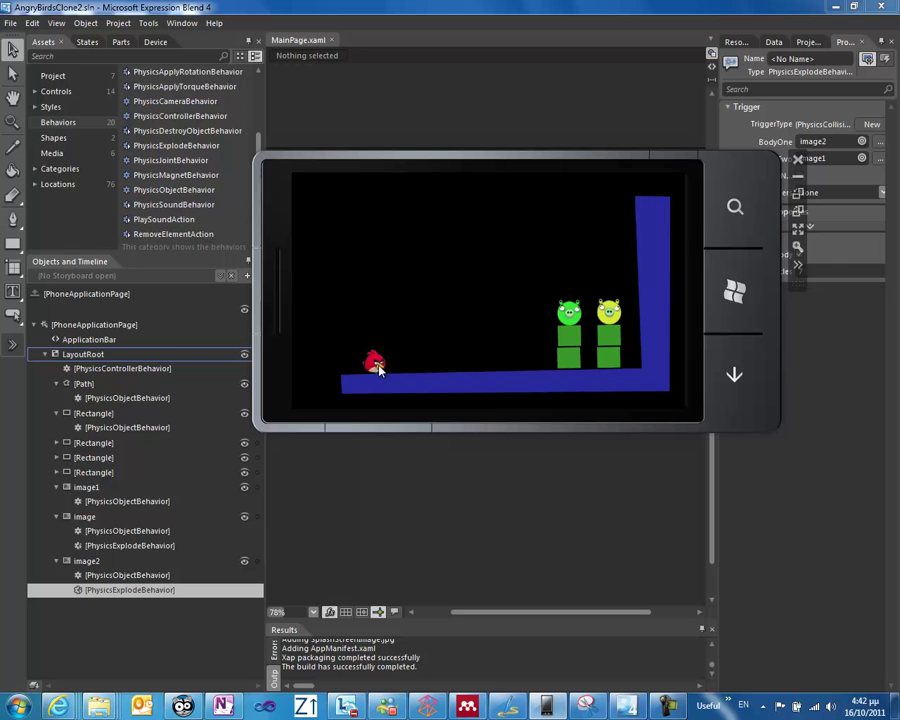
{"action": "left_click_drag", "start_coordinate": [378, 368], "coordinate": [525, 305]}
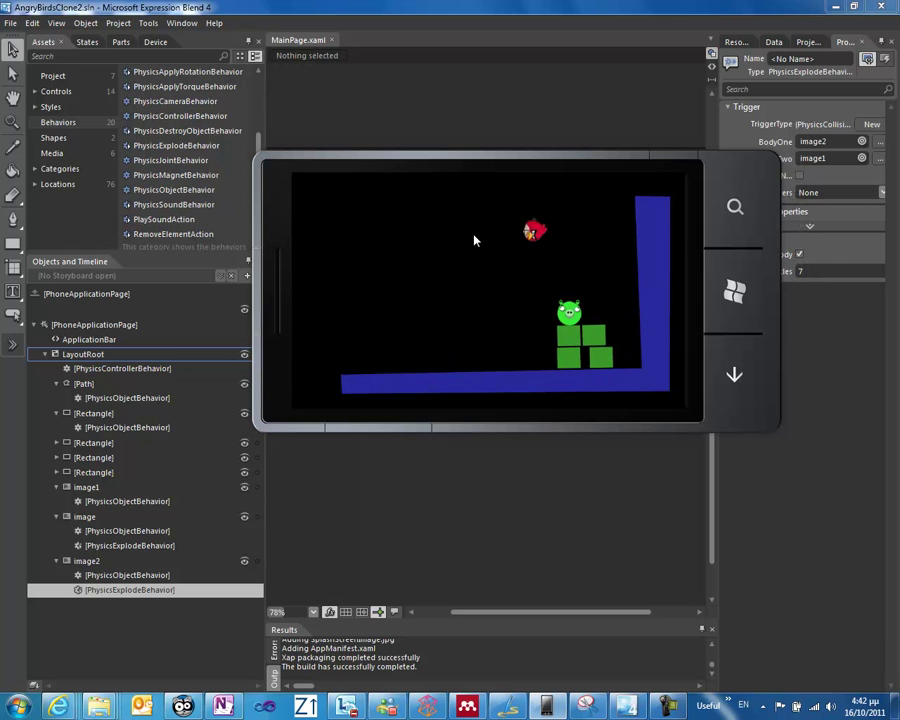
{"action": "left_click_drag", "start_coordinate": [376, 362], "coordinate": [427, 360]}
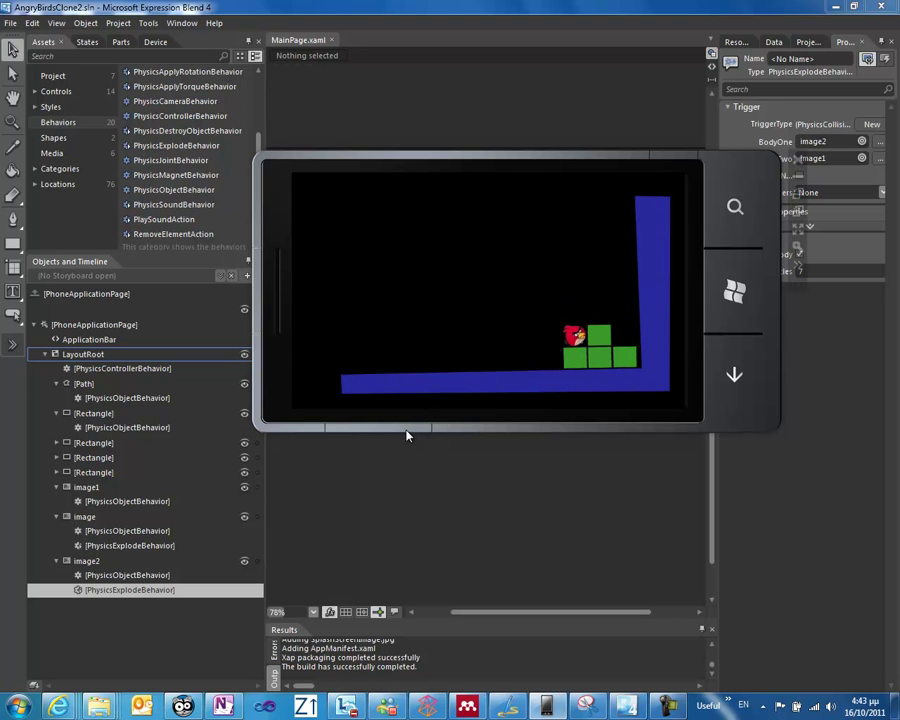
{"action": "left_click", "coordinate": [665, 706]}
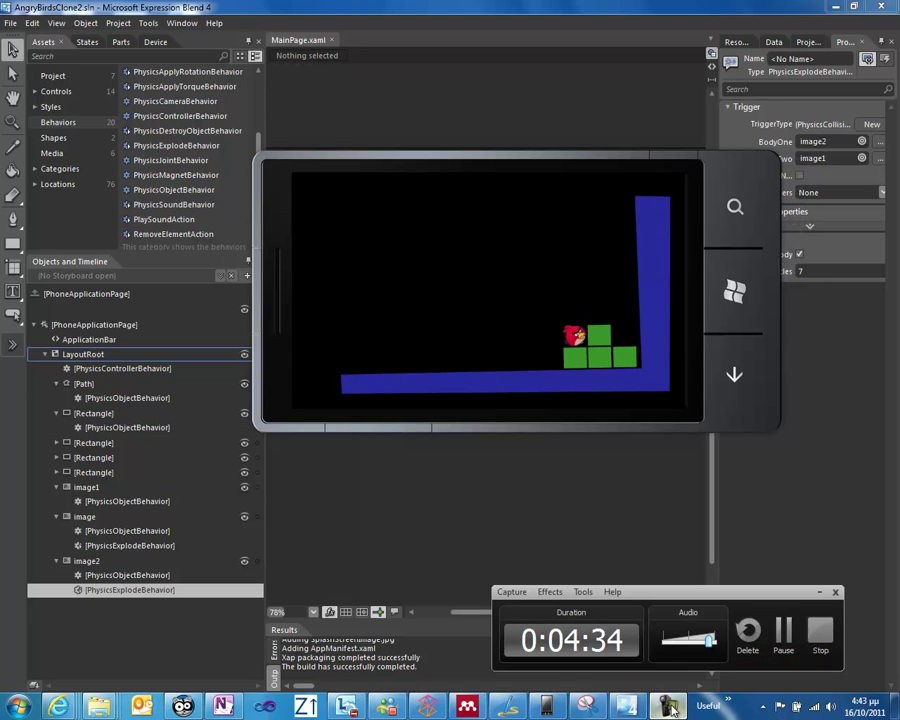